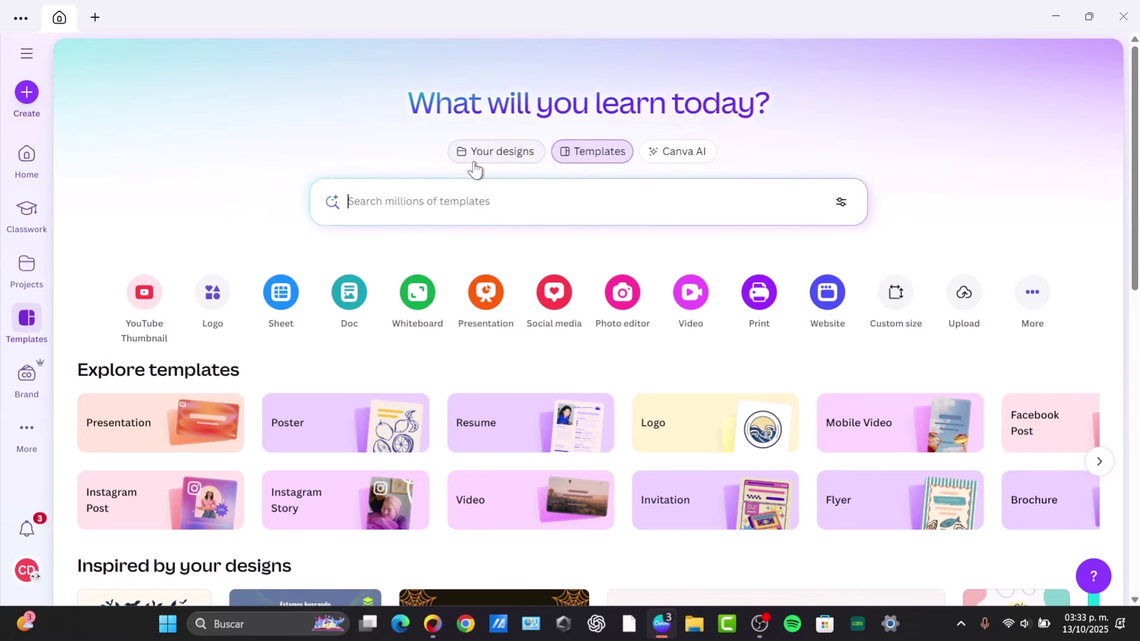
Step: Create a blank Instagram Post (4:5) design
left_click(28, 95)
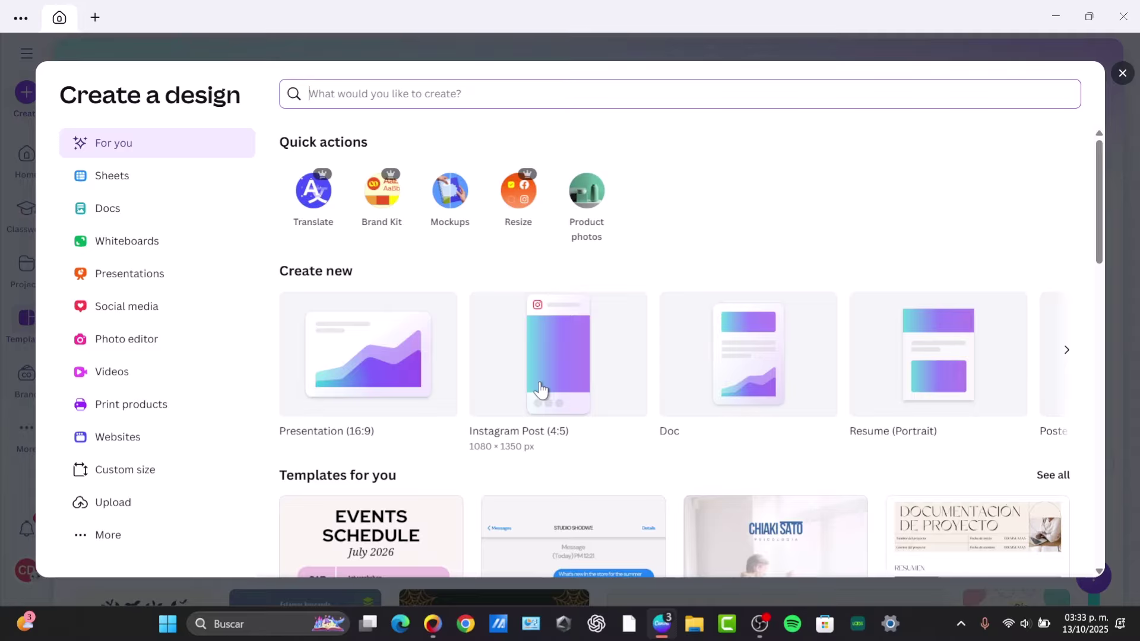
left_click(535, 325)
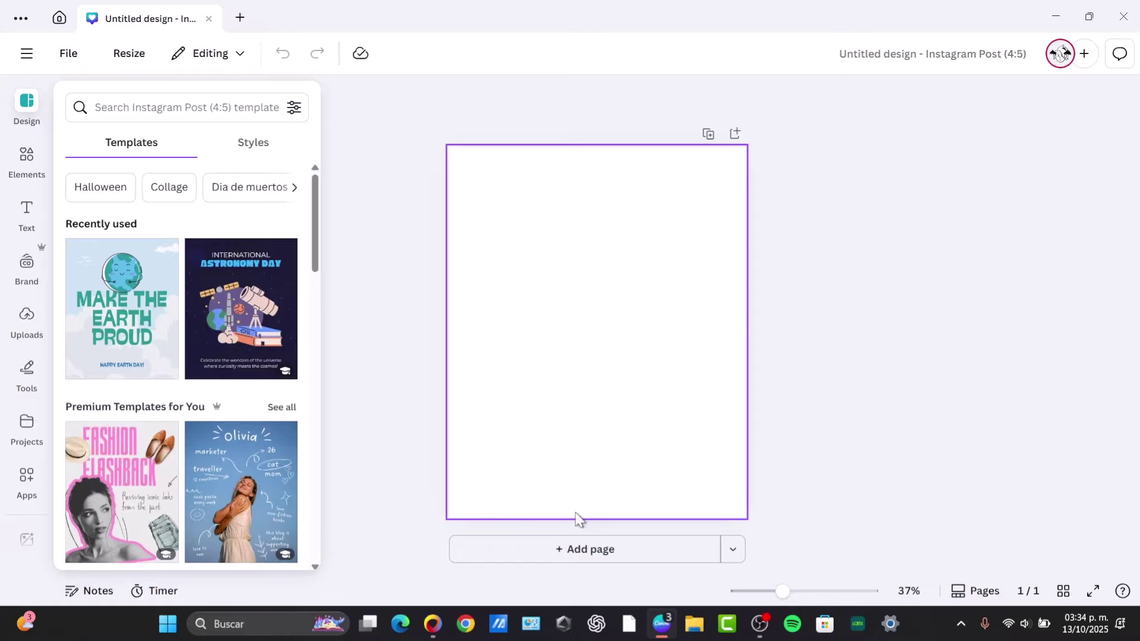
Step: Generate AI images with Magic Media from the prompt "cute cat head in a white background" in the Concept art style
left_click(27, 155)
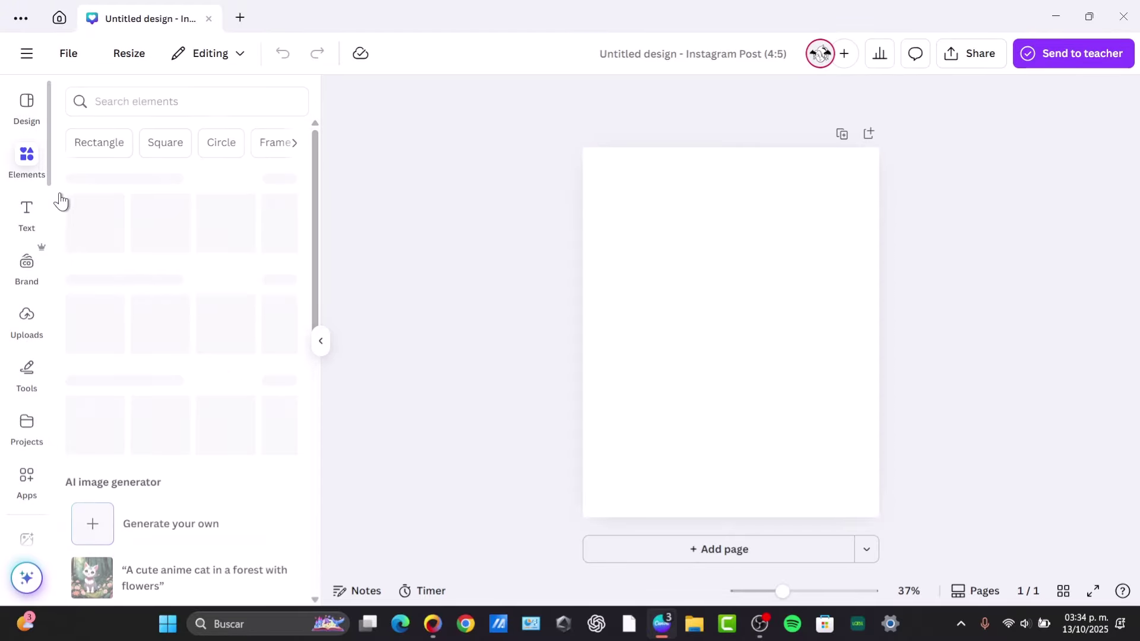
scroll(169, 387, "down", 3)
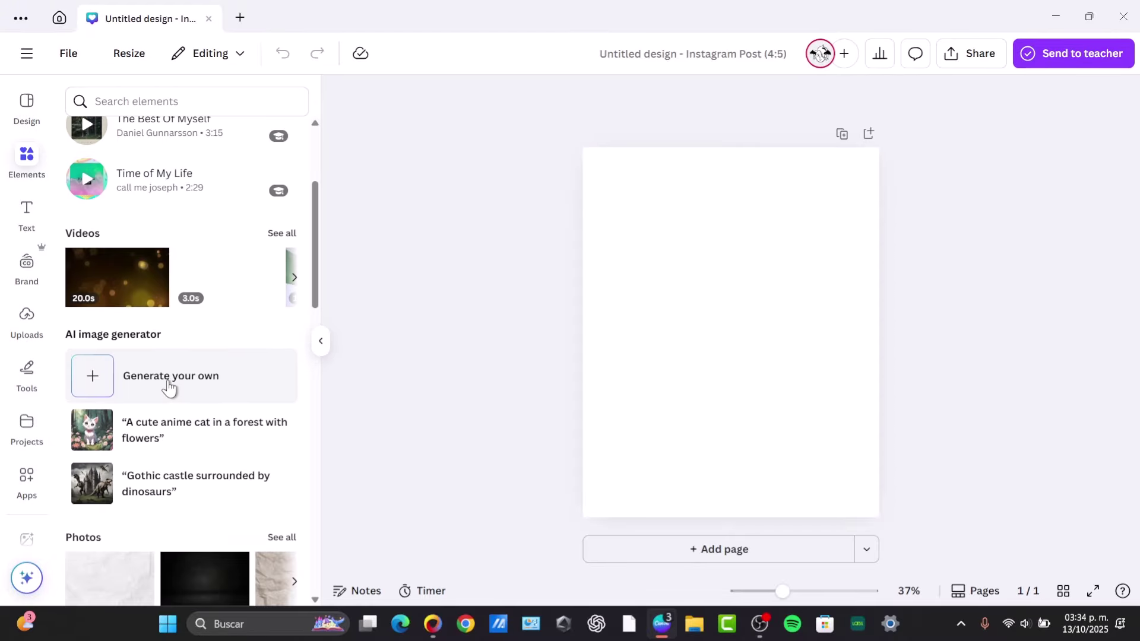
left_click(176, 386)
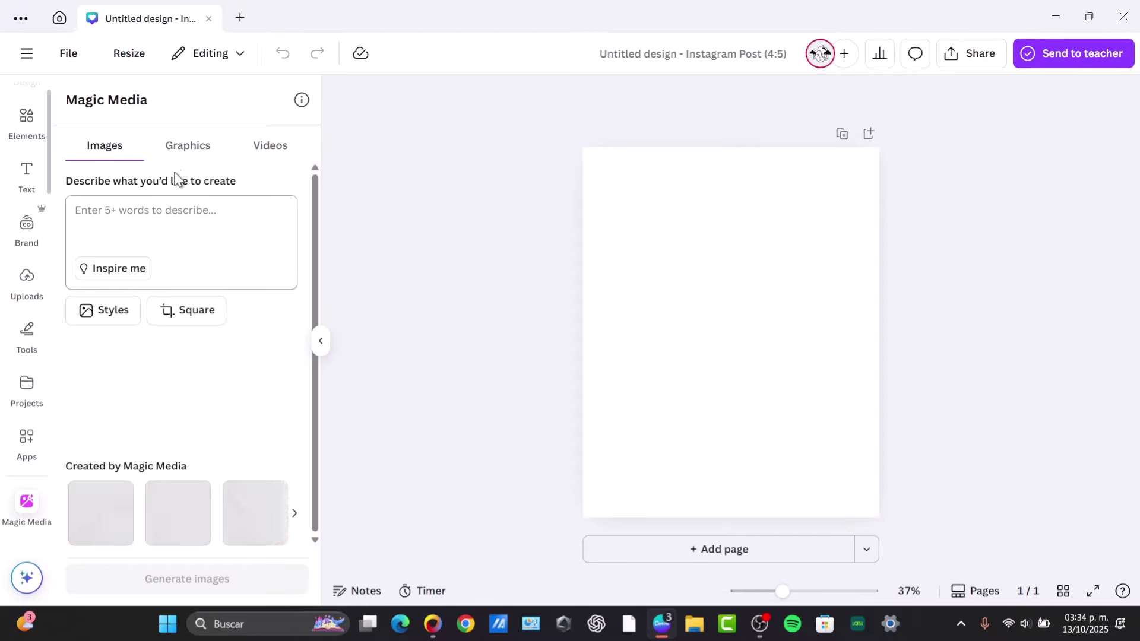
type("cute cat head")
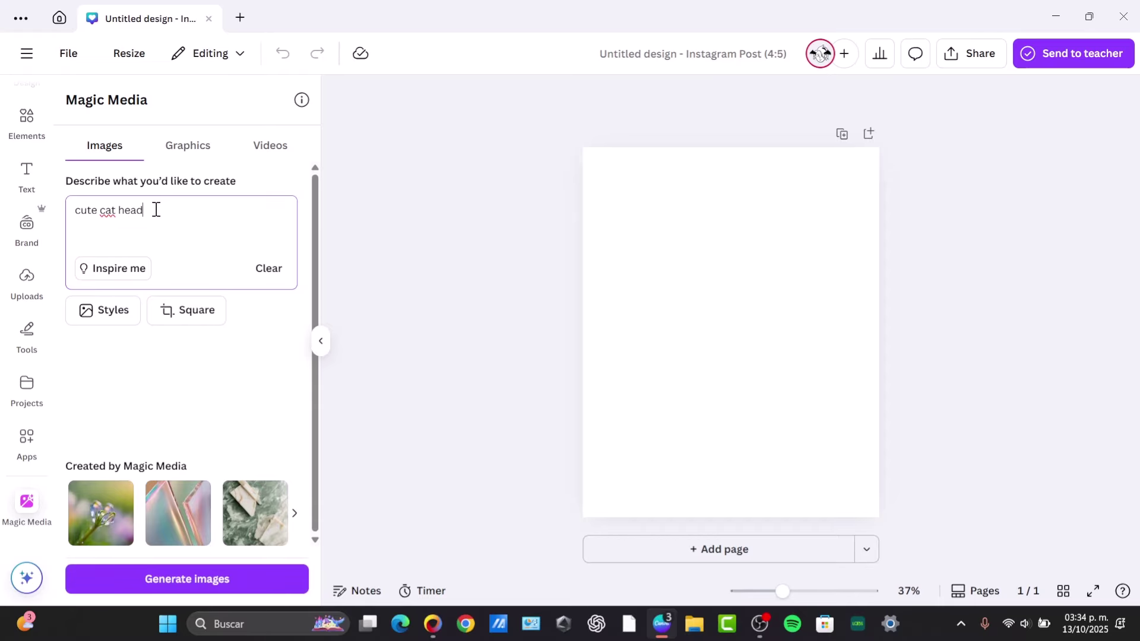
left_click(102, 310)
scroll(153, 364, "down", 3)
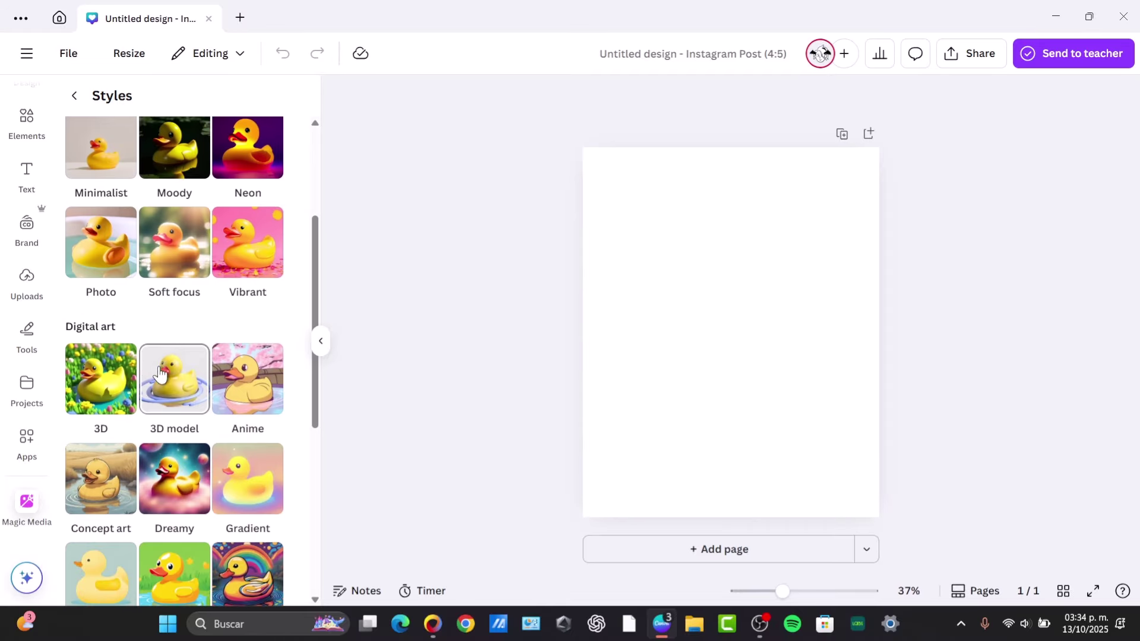
left_click(91, 473)
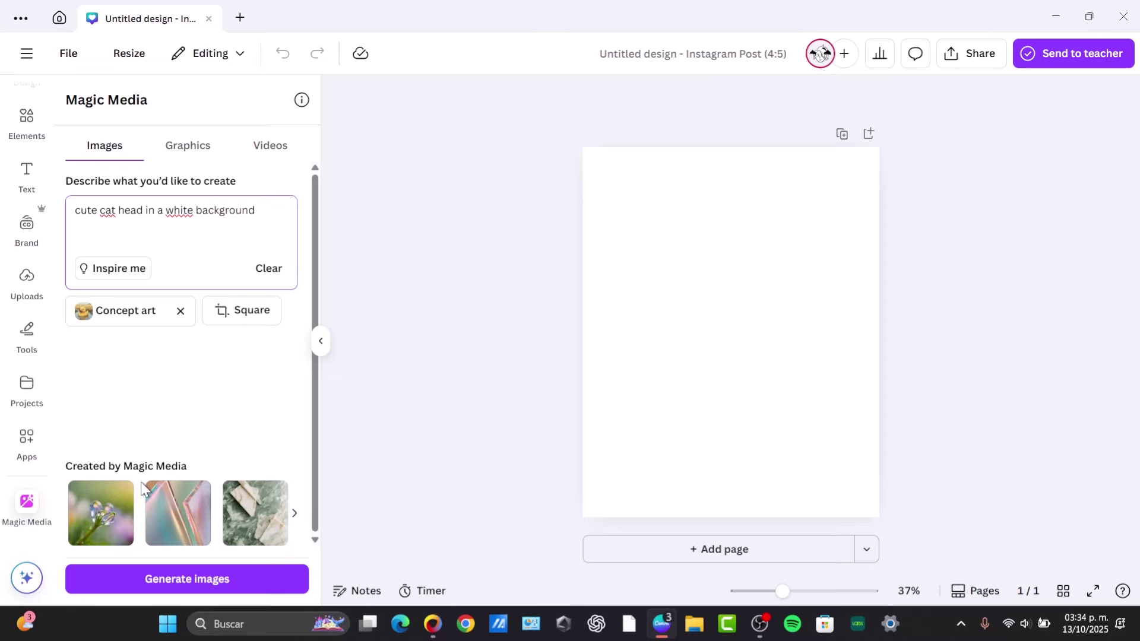
left_click(158, 580)
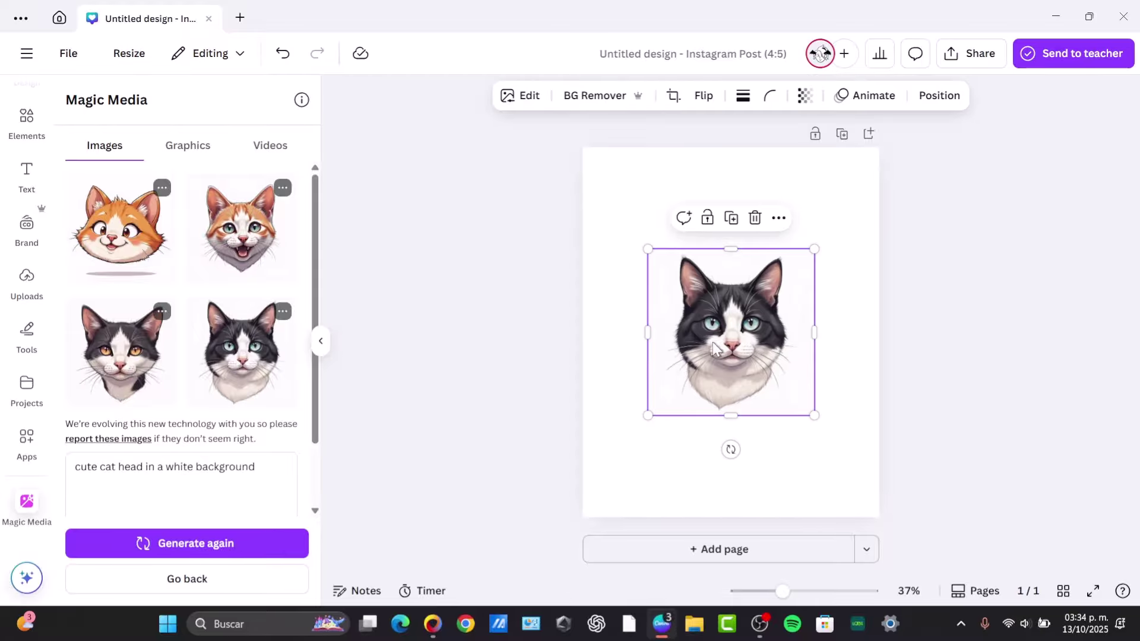
Step: Add the blue-eyed black-and-white cat image to the page and position it centred near the page's upper edge
left_click_drag(735, 336, 733, 244)
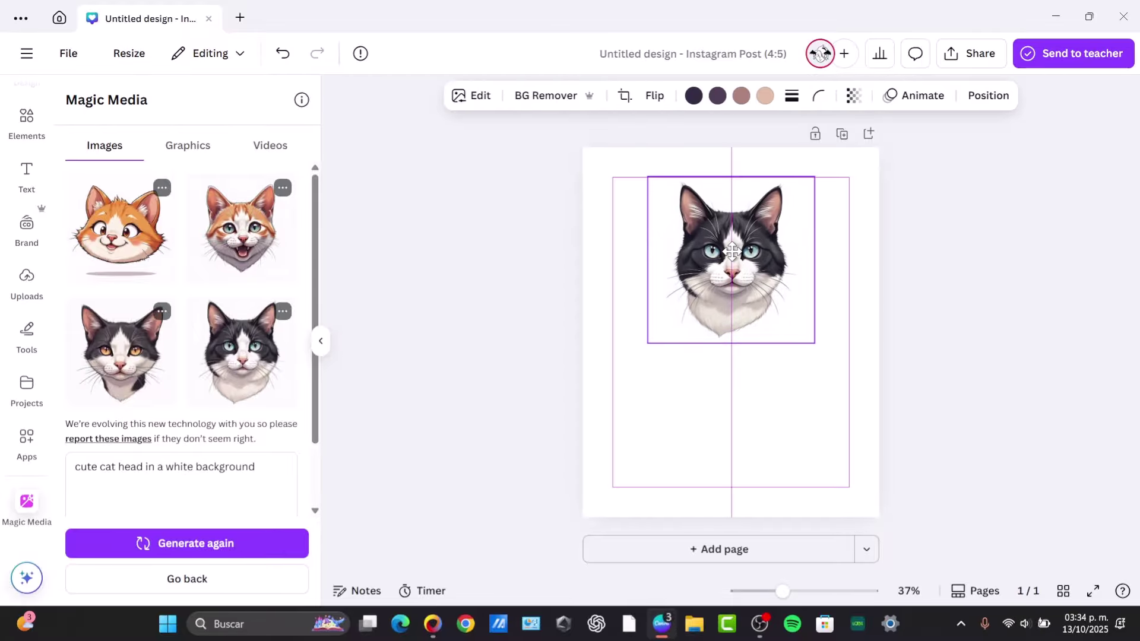
left_click_drag(732, 245, 731, 244)
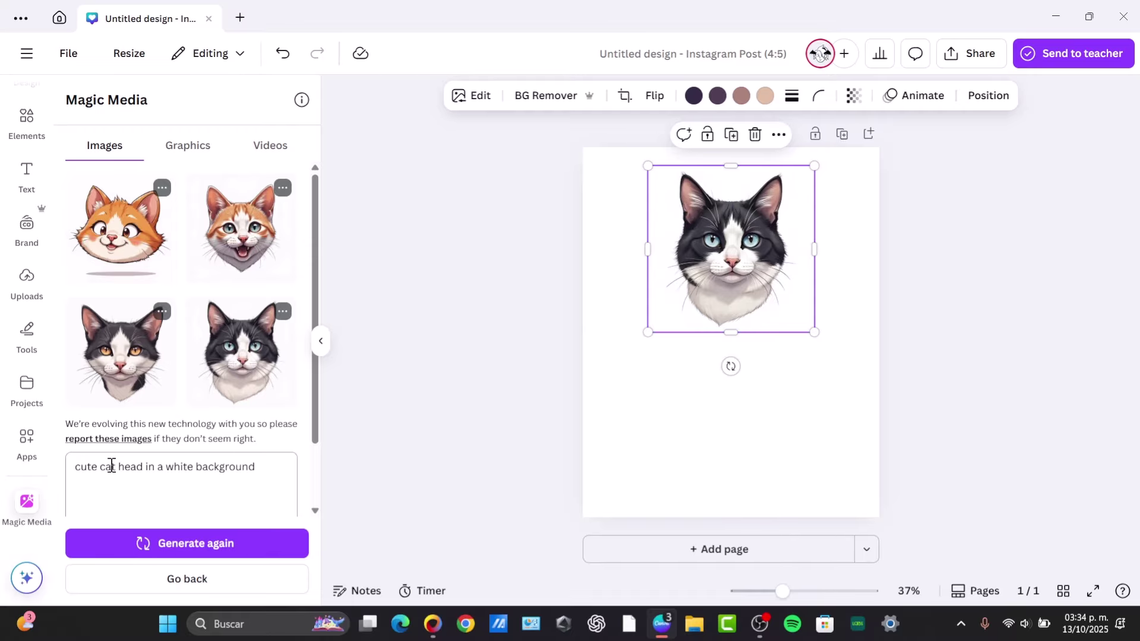
Step: Generate images of "cute dog head in a white background" and add the brown dog facing right to the page beside the cat
type("dog")
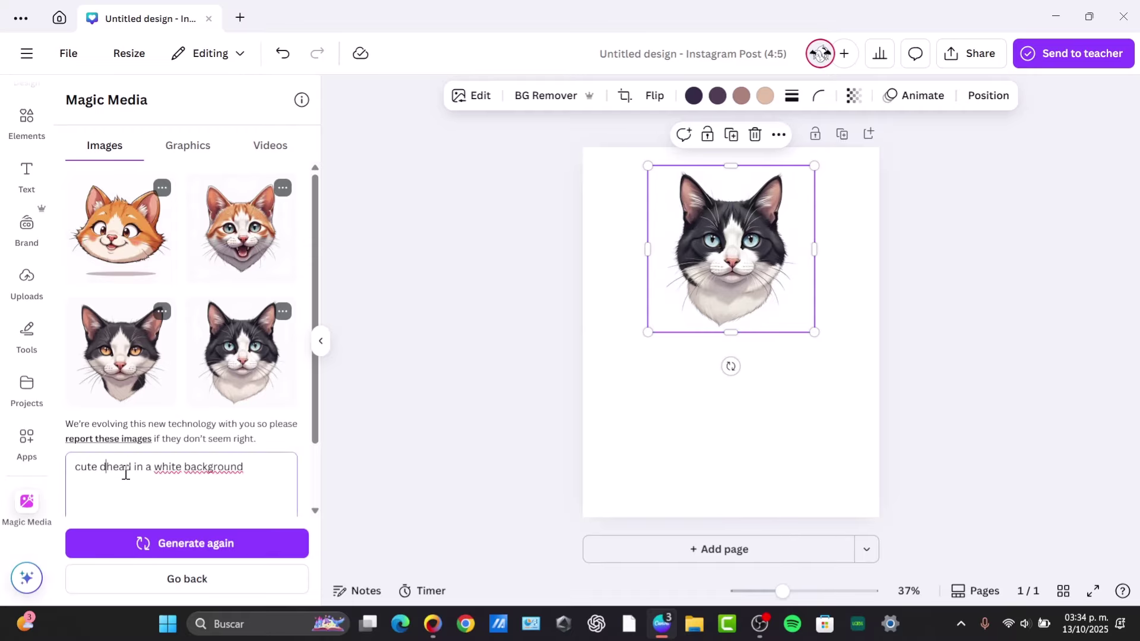
left_click(193, 549)
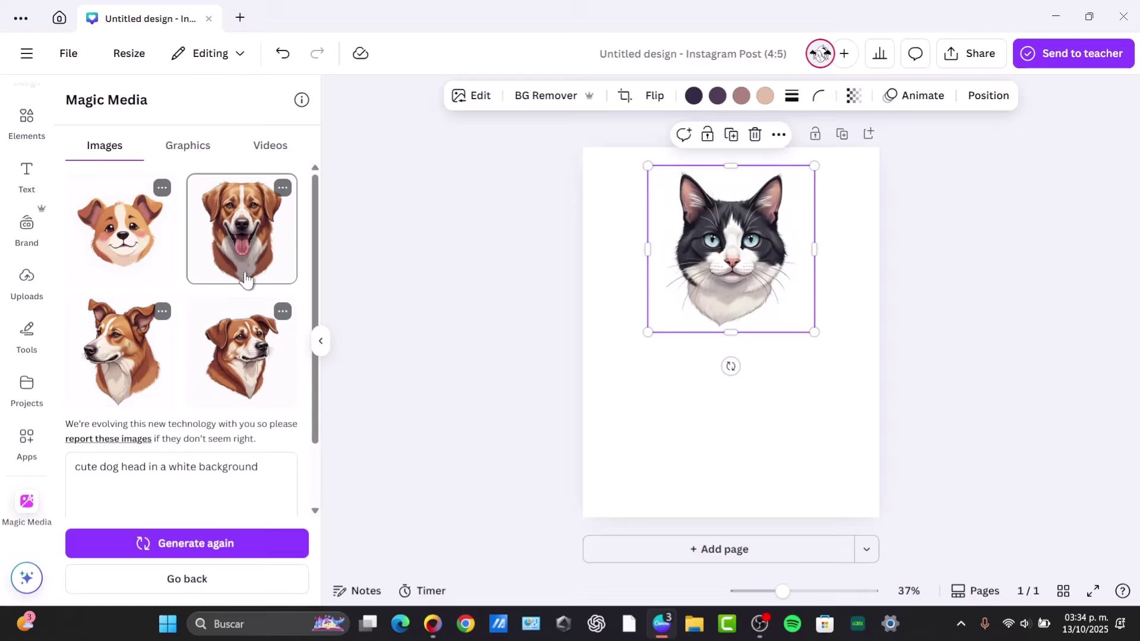
left_click(237, 368)
left_click_drag(762, 347, 720, 347)
left_click_drag(783, 233, 816, 270)
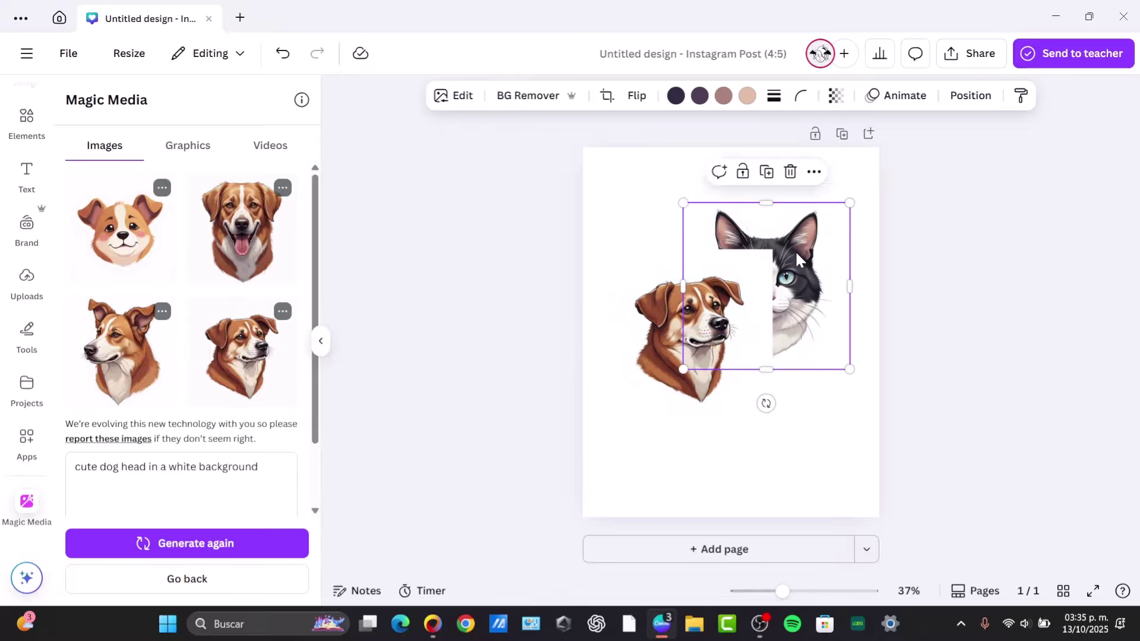
Step: Set the page background to the dark brown of the "working humbly" brand palette
left_click(843, 162)
left_click(700, 96)
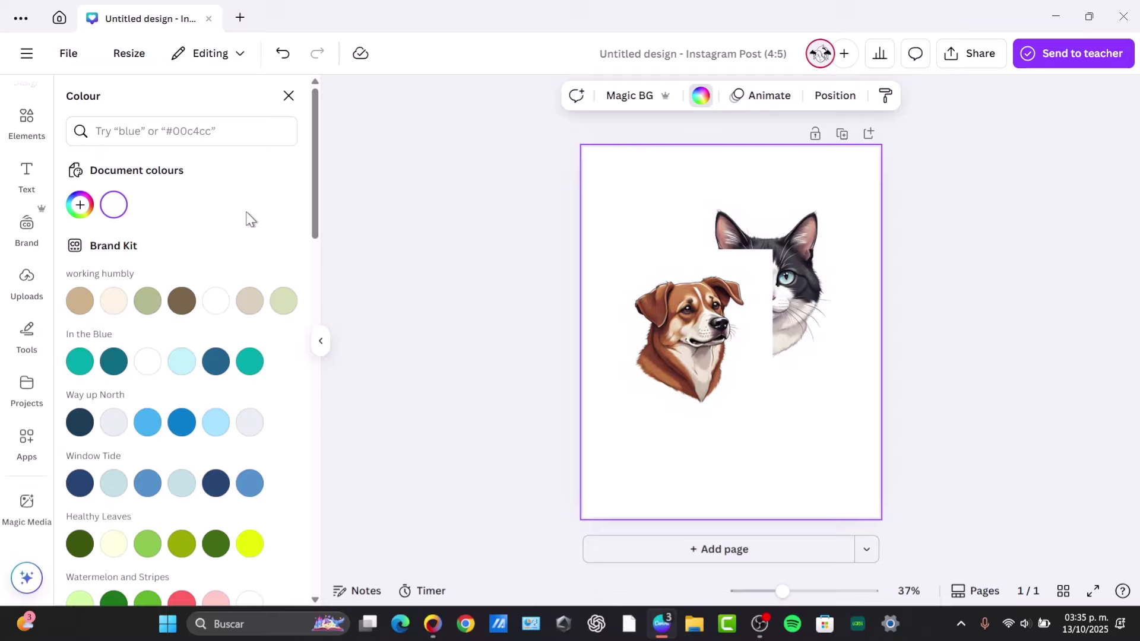
left_click(182, 301)
Step: Remove the white backgrounds from the dog and cat images with BG Remover
left_click(721, 400)
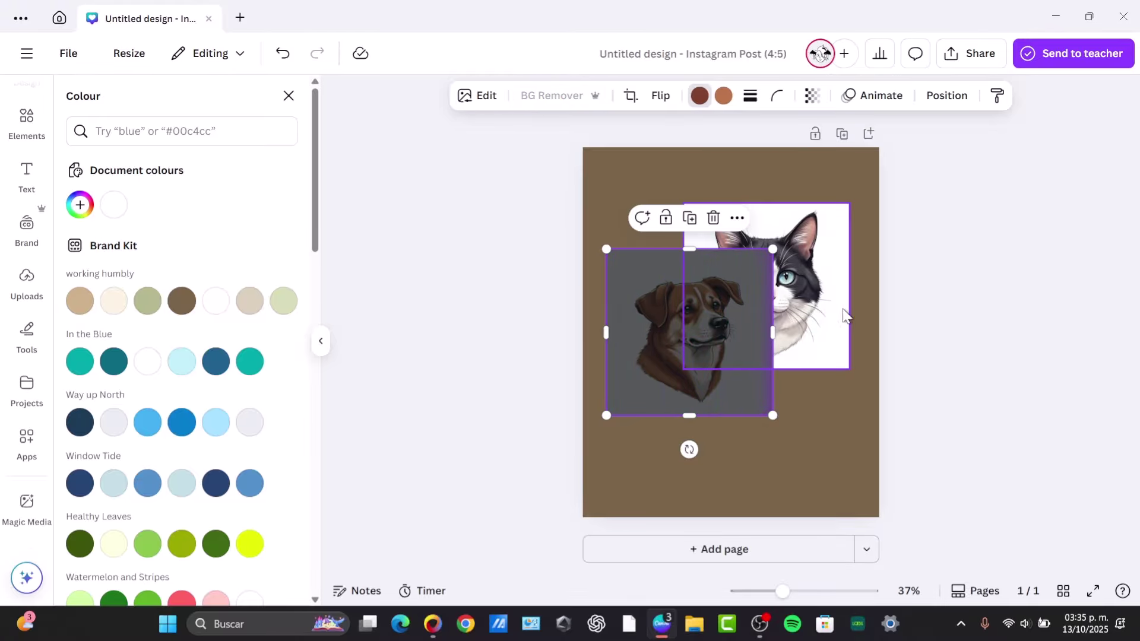
left_click(797, 309)
left_click(530, 96)
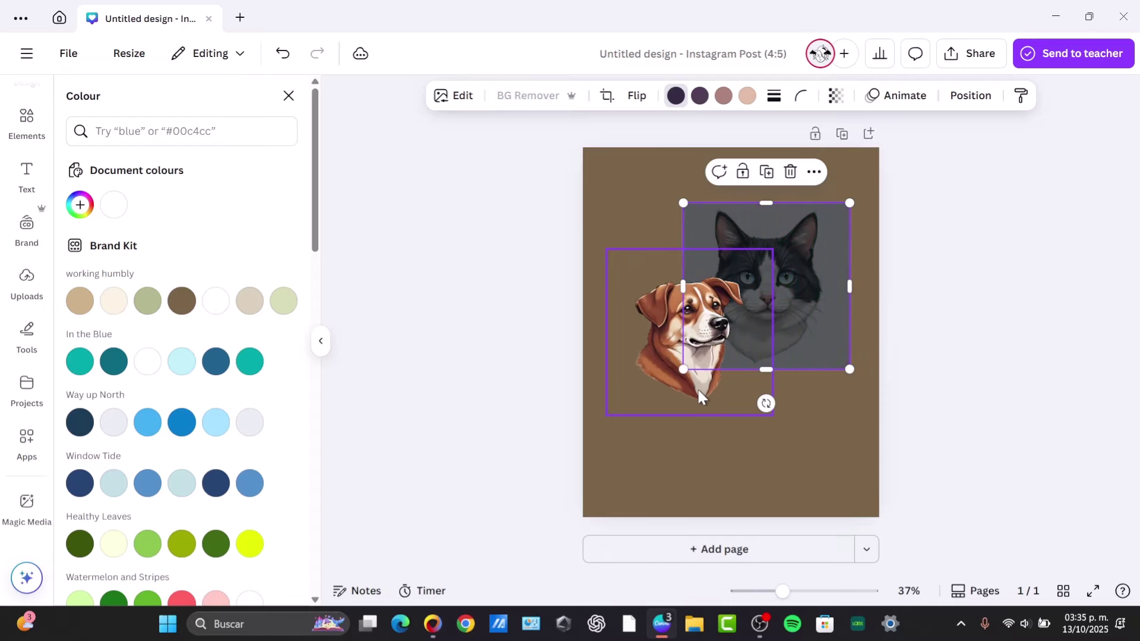
Step: Arrange the dog on the lower half of the page and a slightly smaller cat centred on the upper half
left_click_drag(705, 387, 747, 473)
left_click(786, 262)
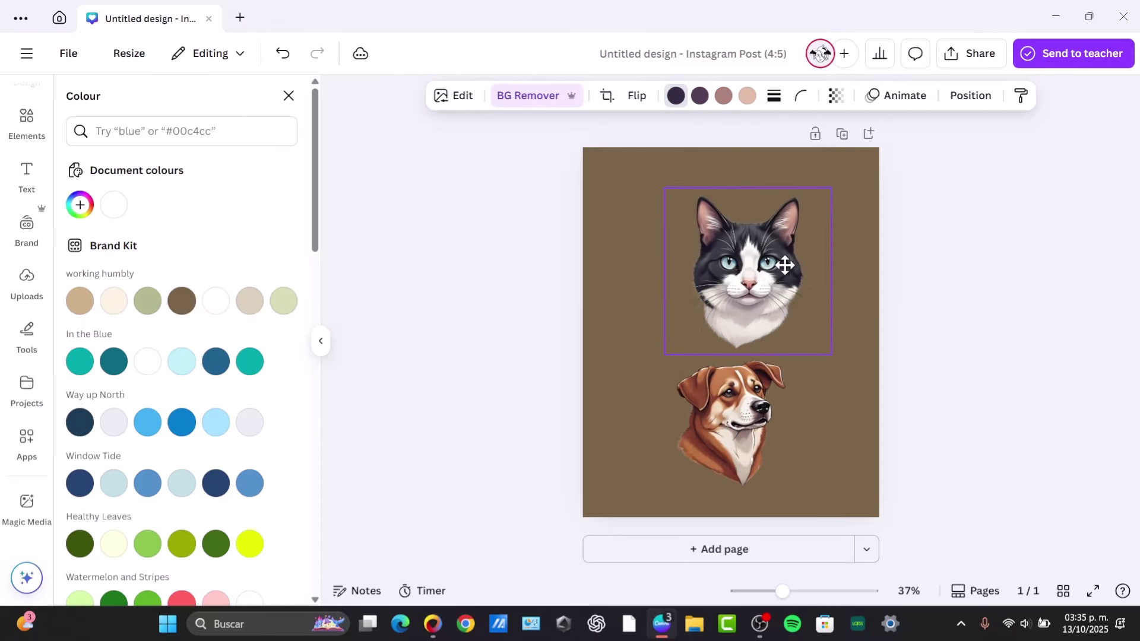
left_click_drag(786, 262, 789, 388)
left_click_drag(825, 322, 793, 354)
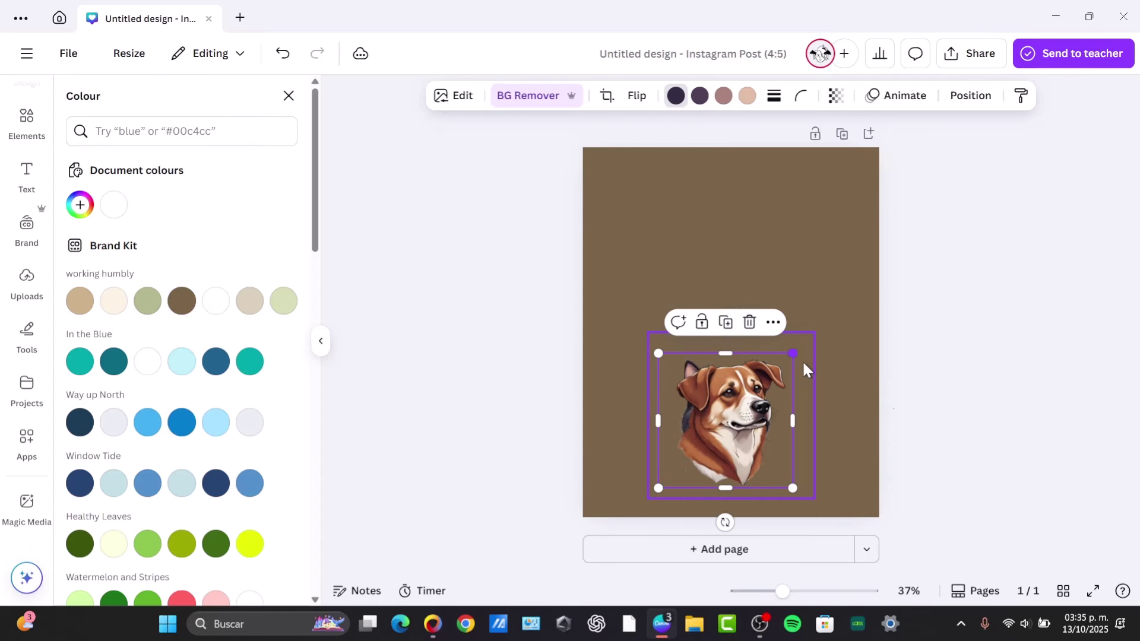
left_click_drag(784, 410, 789, 228)
Step: Centre the dog and rotate it upside down, moving it to the page's lower edge and the cat to the upper edge
left_click(748, 407)
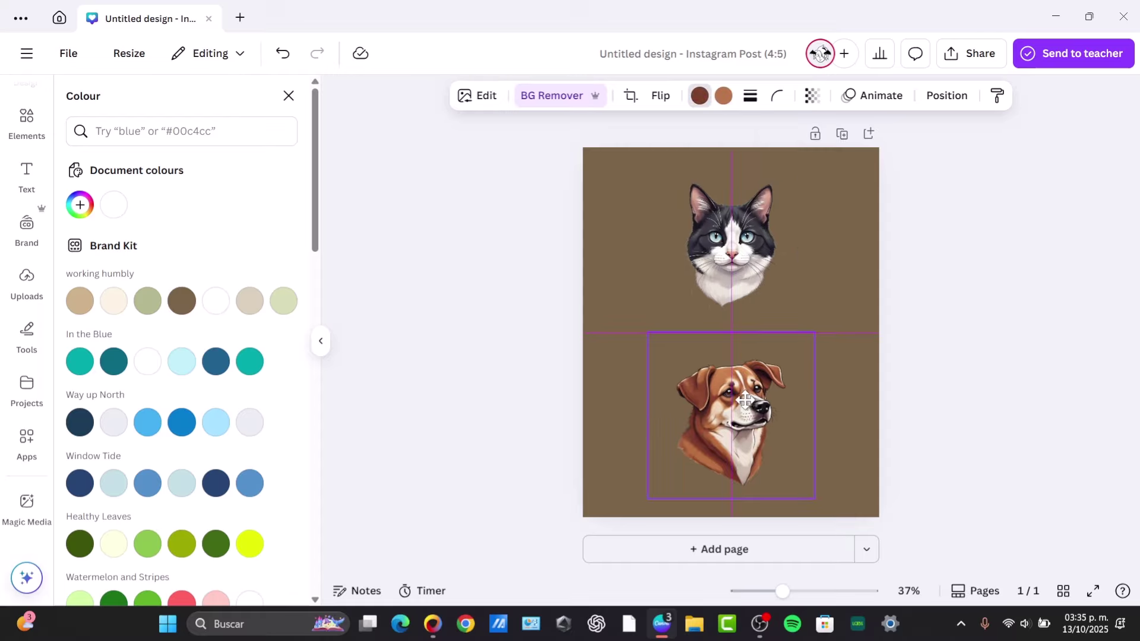
left_click_drag(731, 531, 728, 329)
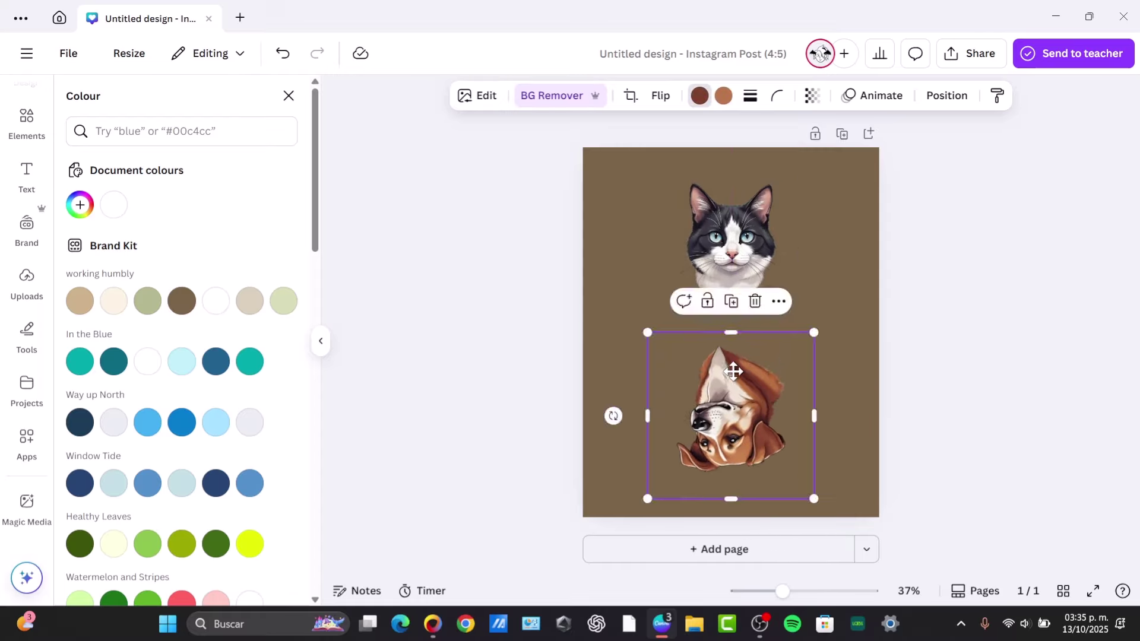
left_click_drag(734, 372, 732, 389)
left_click_drag(749, 255, 750, 226)
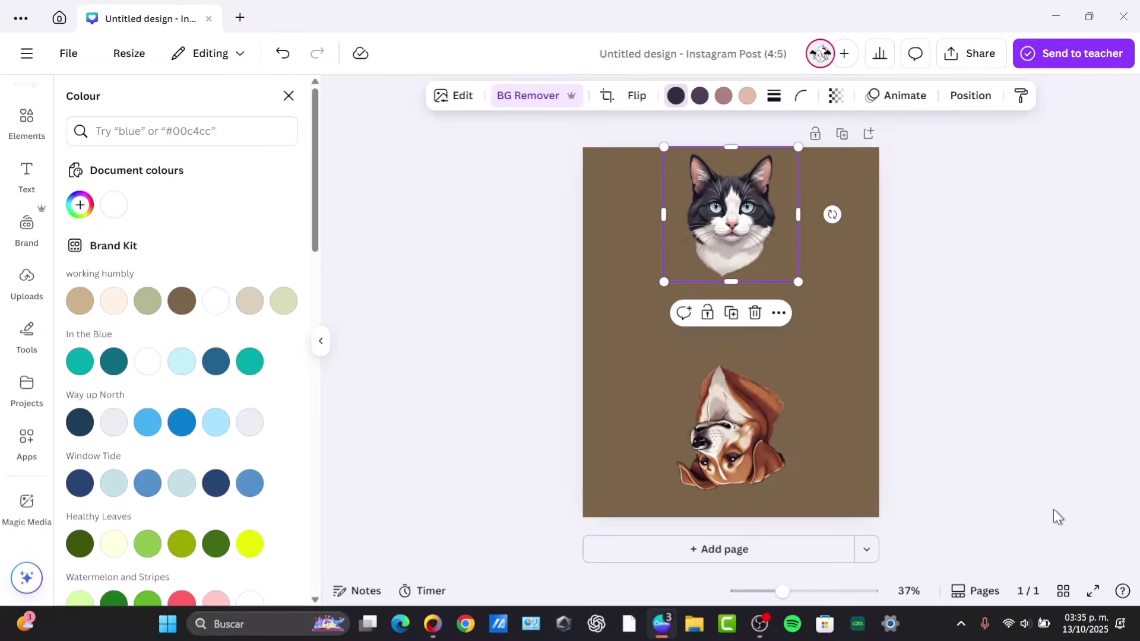
Step: Select the cat and dog together, scale them down slightly and centre the pair on the page
left_click_drag(1068, 522, 746, 262)
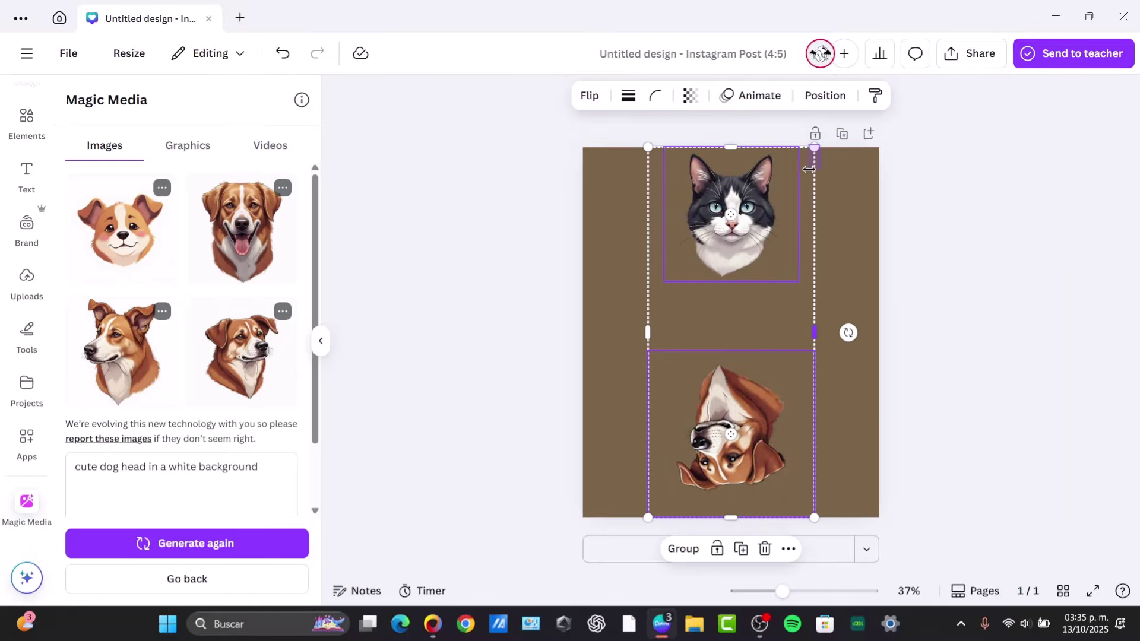
left_click(816, 161)
left_click_drag(1035, 460, 789, 204)
left_click_drag(741, 241, 755, 213)
left_click(1038, 279)
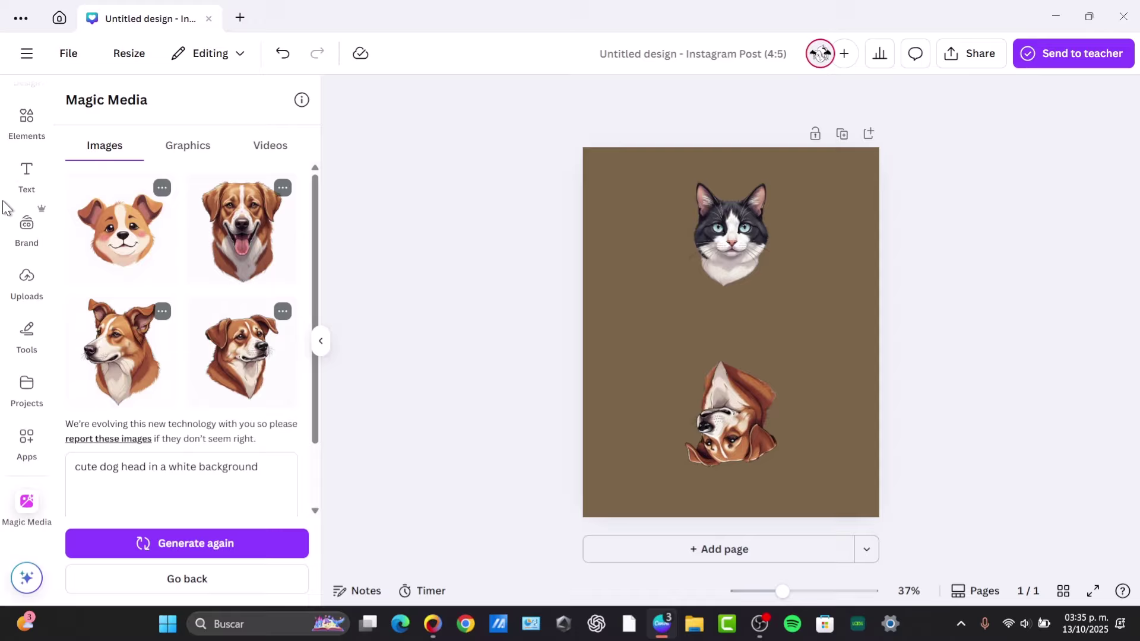
Step: Add a heading to the page with the text "Respectful"
left_click(26, 172)
left_click(178, 285)
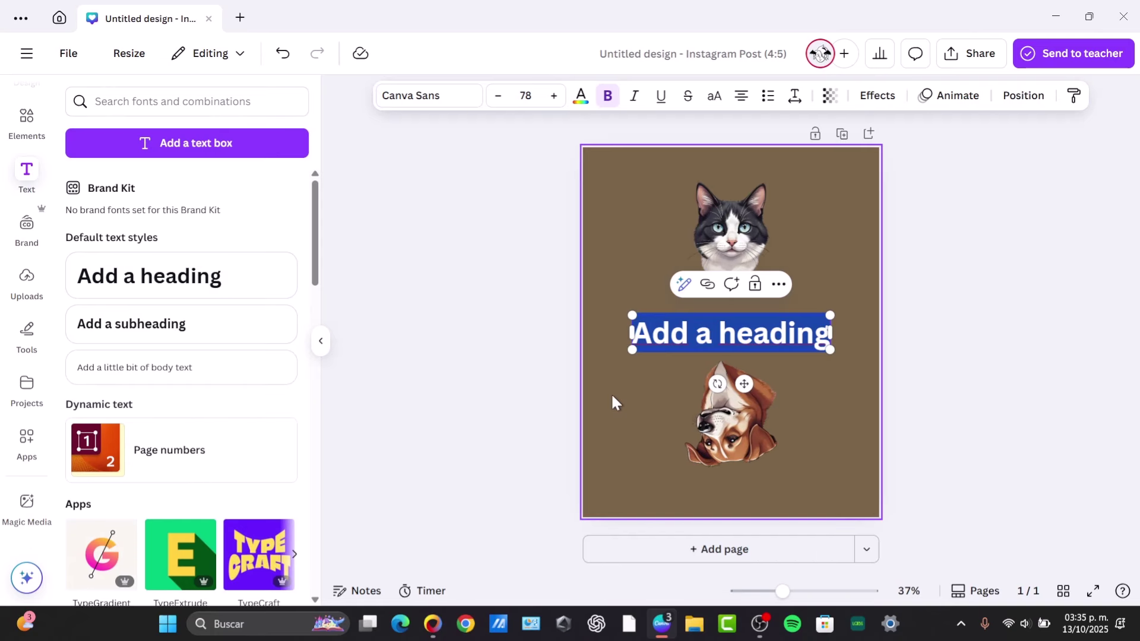
type("RE")
key("BackSpace")
type("spec")
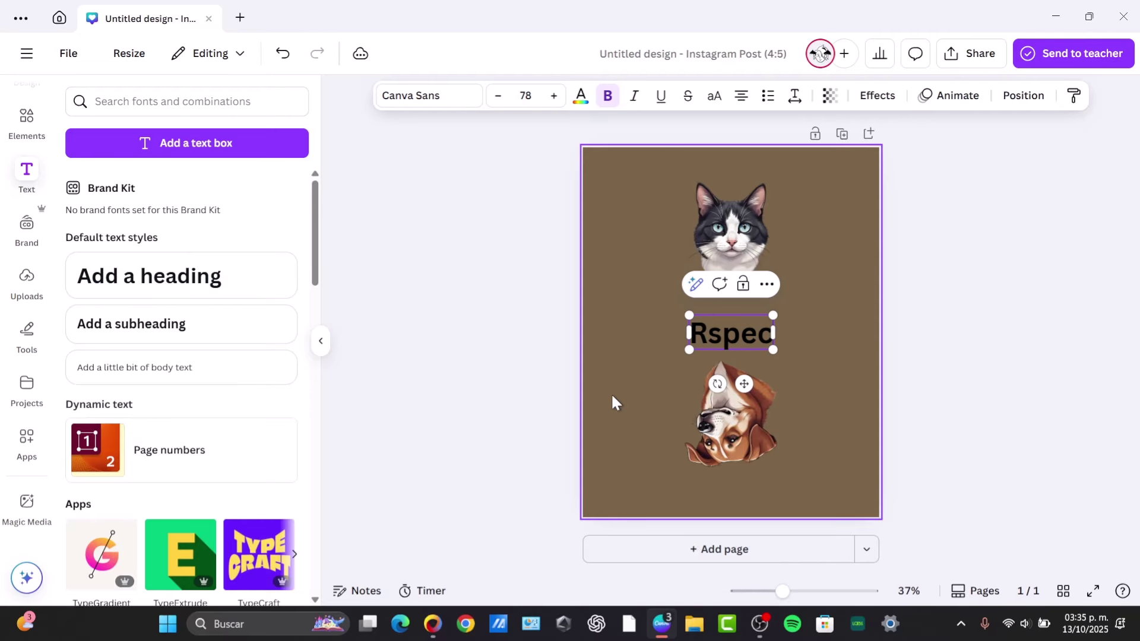
key("BackSpace")
key("BackSpace")
key("BackSpace")
key("BackSpace")
type("espectful")
left_click(953, 360)
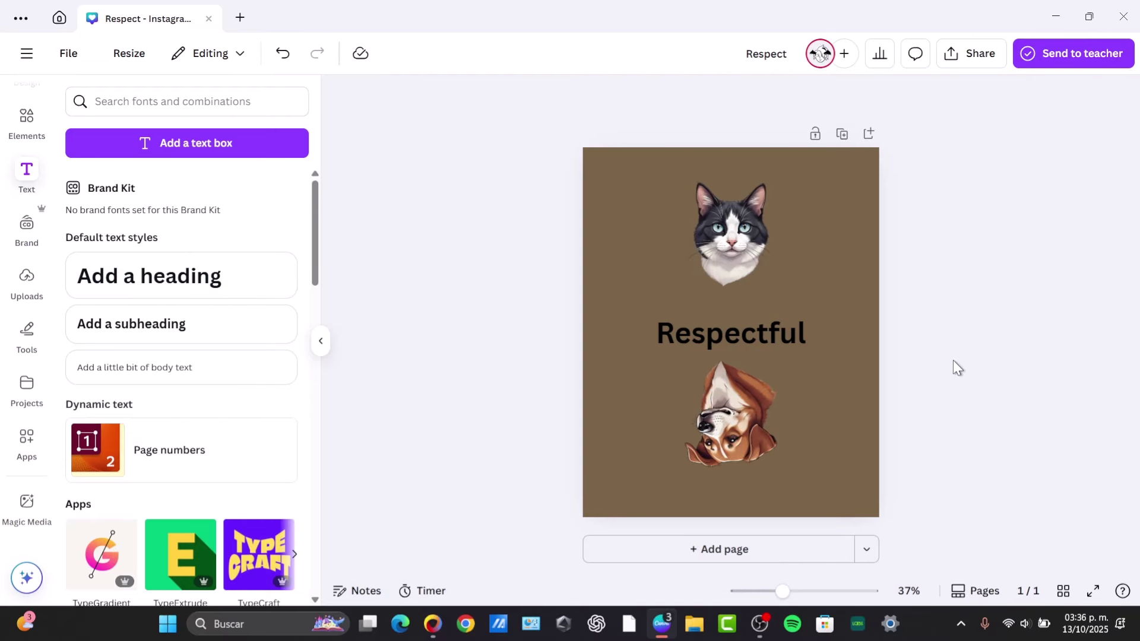
Step: Set the "Respectful" heading's font to Monea Alegante Regular and its text colour to white
left_click(763, 332)
left_click(415, 98)
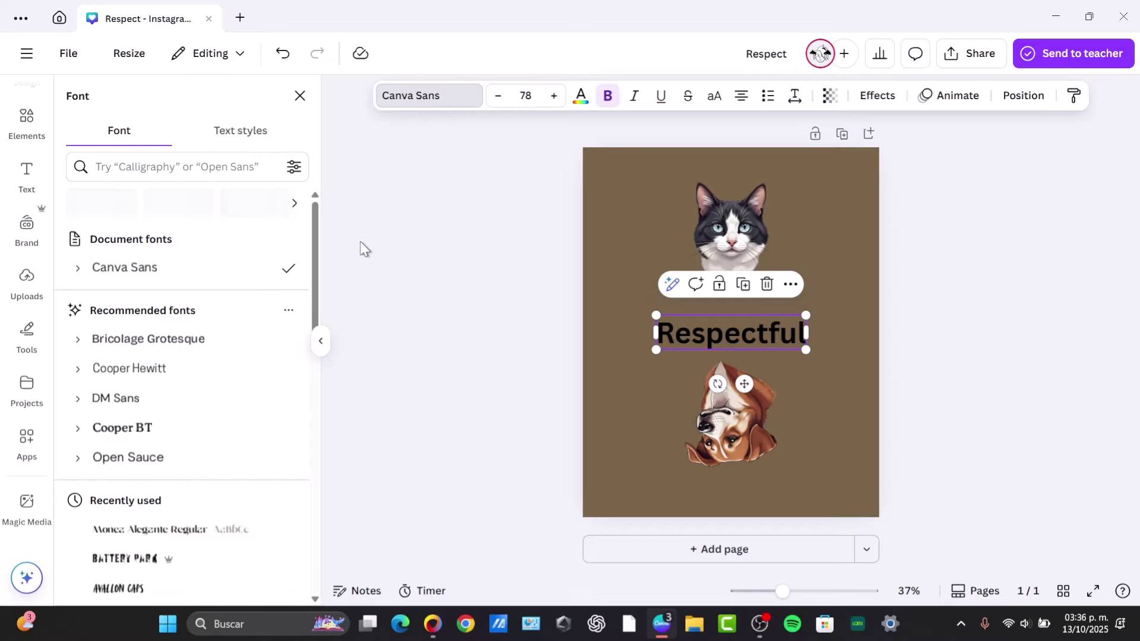
scroll(199, 481, "down", 3)
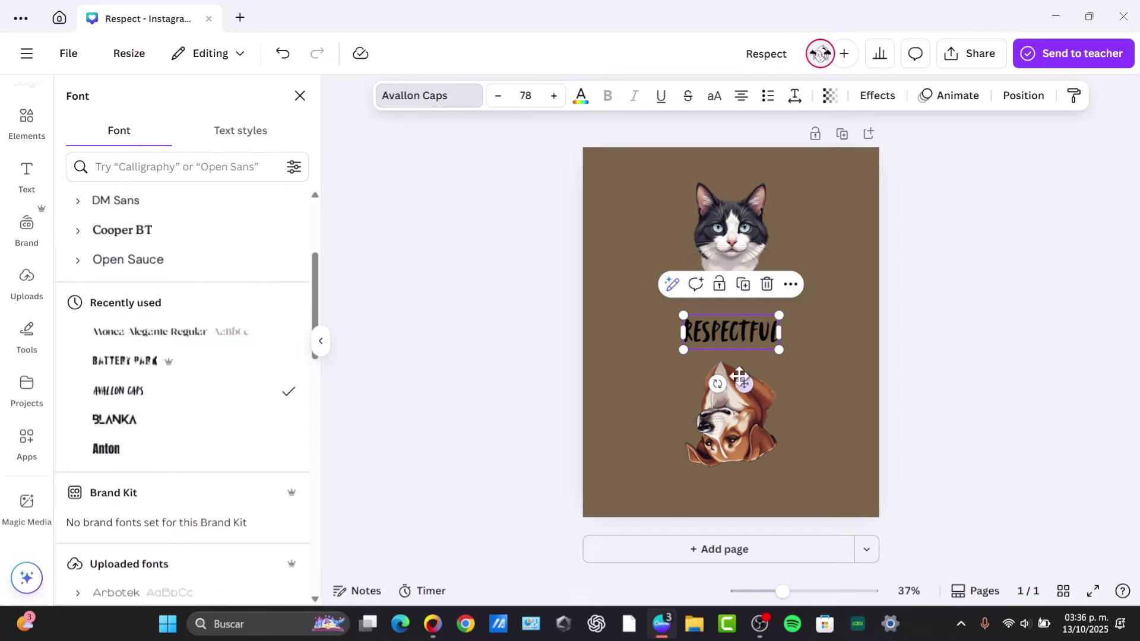
scroll(178, 356, "down", 3)
scroll(178, 410, "up", 3)
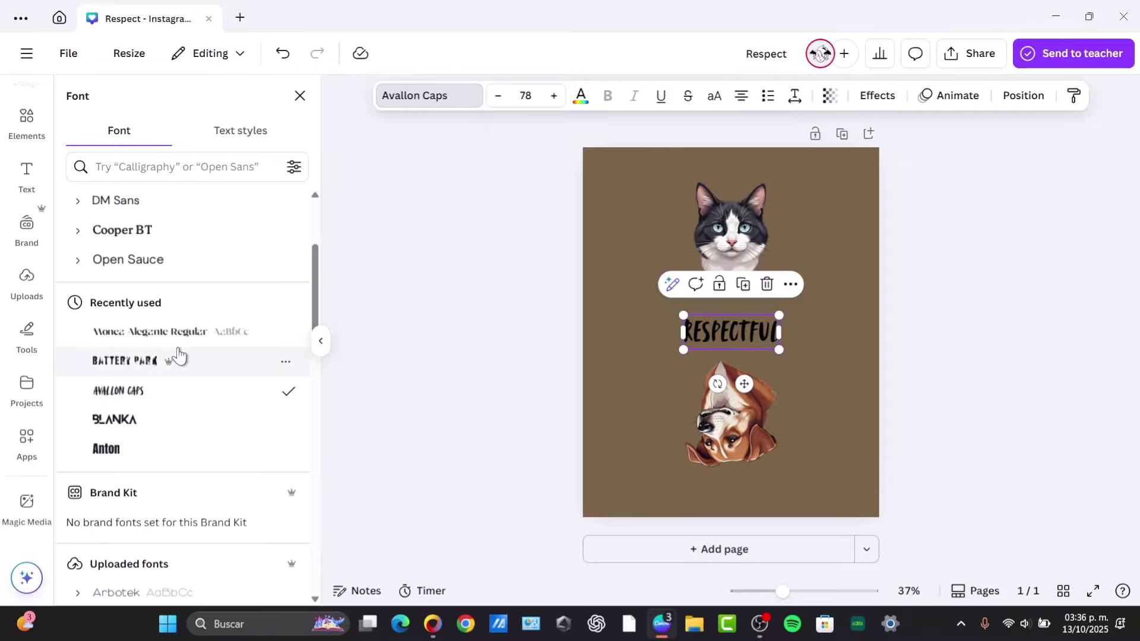
left_click(183, 344)
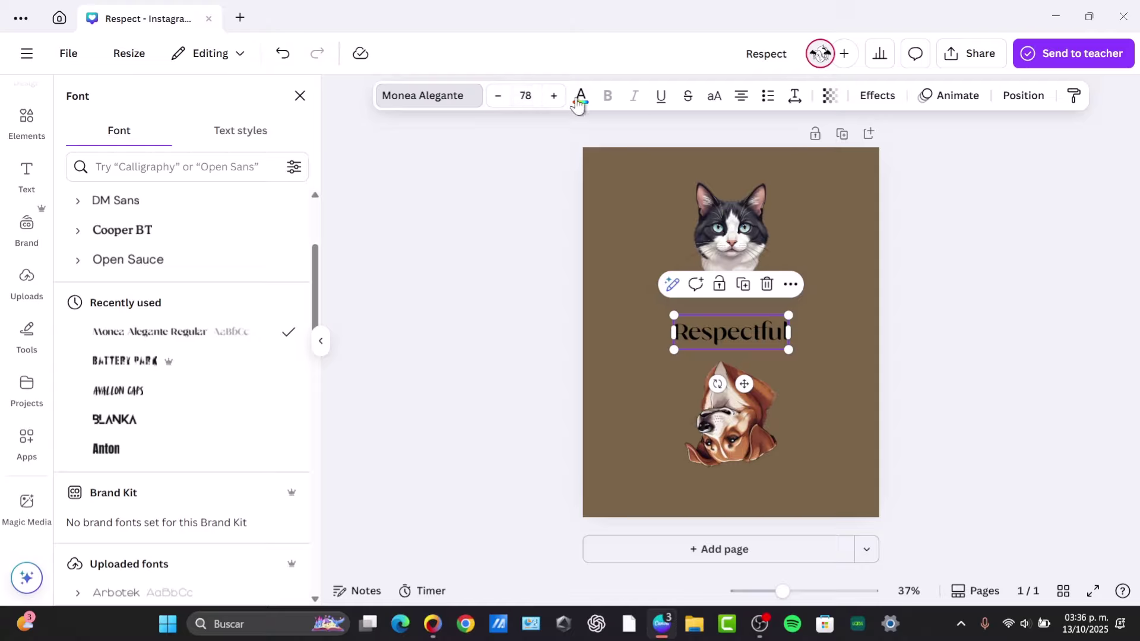
left_click(216, 301)
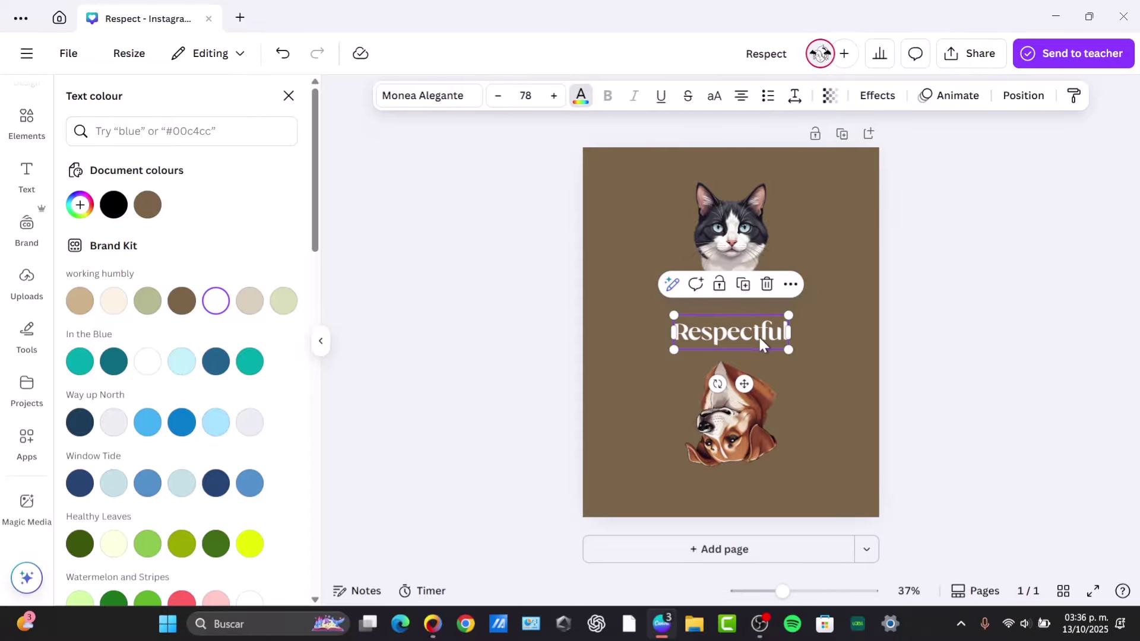
Step: Place the "Respectful" heading above the cat at size 87.2 and add a duplicate that reads "Funny"
mouse_move(762, 340)
left_mouse_down()
mouse_move(762, 171)
mouse_move(805, 187)
mouse_move(785, 170)
mouse_move(768, 354)
left_mouse_up()
key("ctrl+d")
double_click(768, 354)
type("Funny")
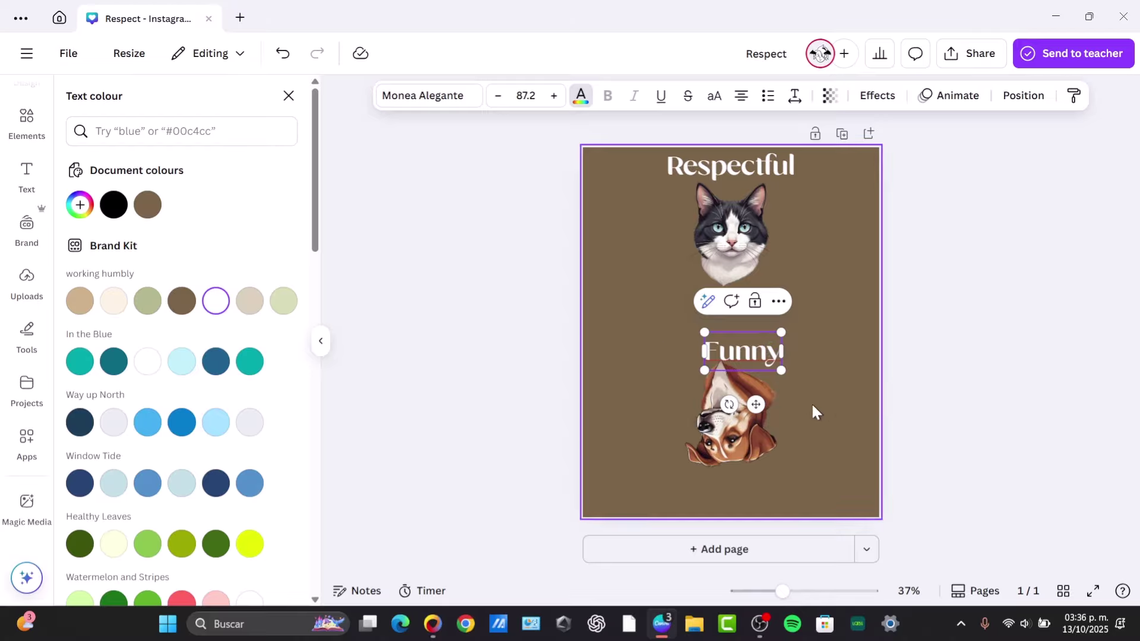
Step: Rotate the "Funny" text upside down and place it centred below the upside-down dog
left_click_drag(730, 405, 765, 272)
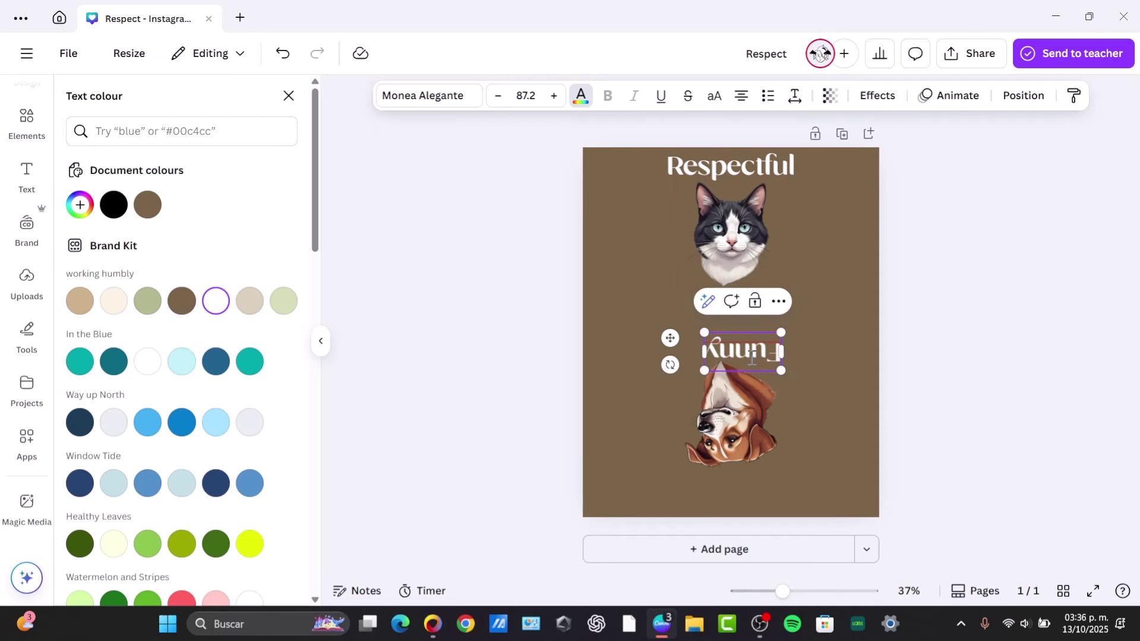
left_click_drag(670, 337, 653, 475)
left_click(965, 436)
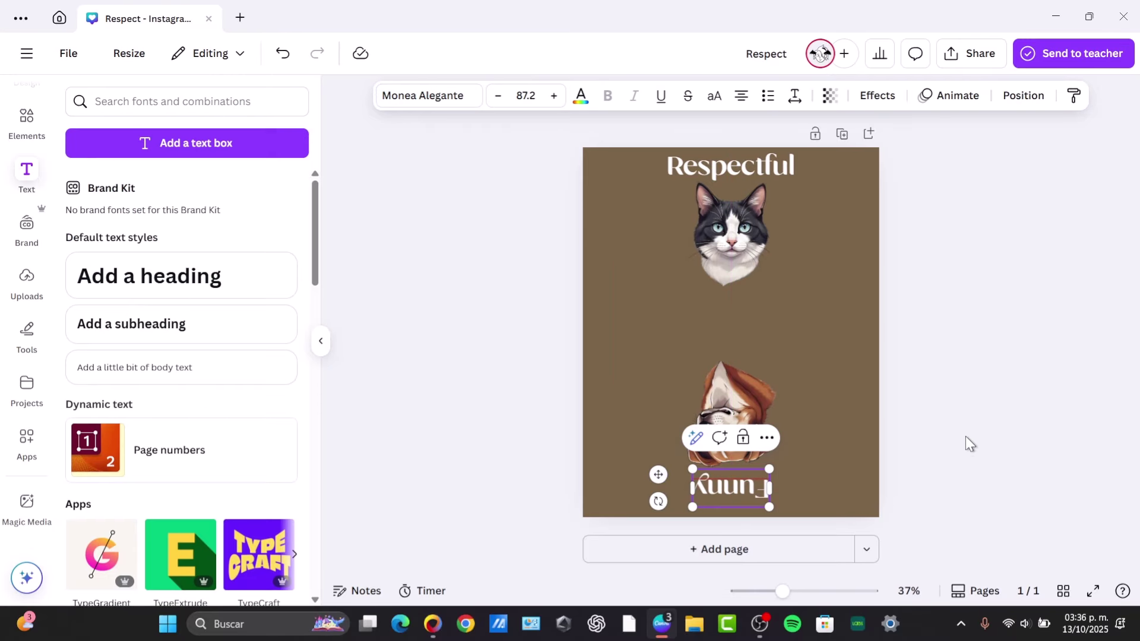
Step: Download the cat and dog images together as a transparent PNG at size 2, saved as "Respect", and decline the app rating request
left_click(951, 476)
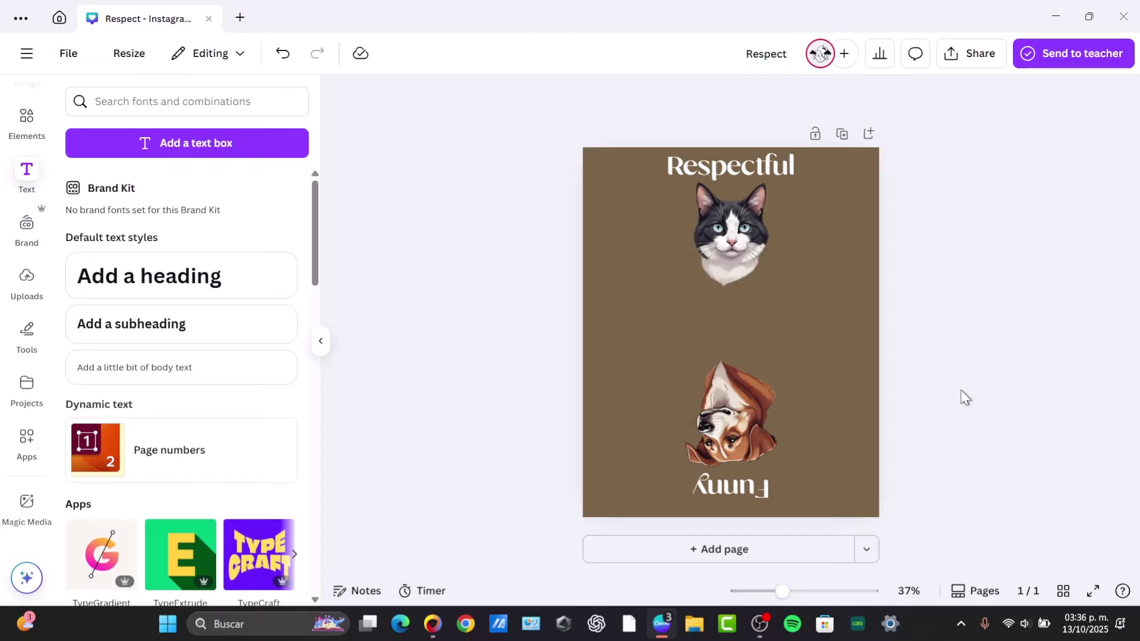
left_click_drag(961, 390, 715, 251)
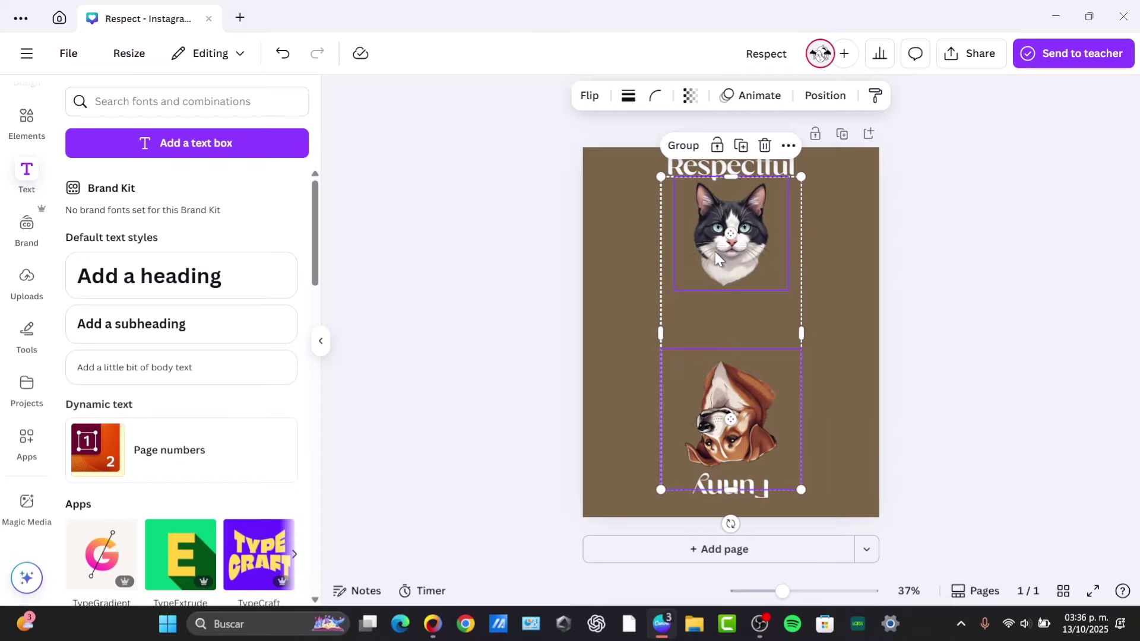
left_click(787, 146)
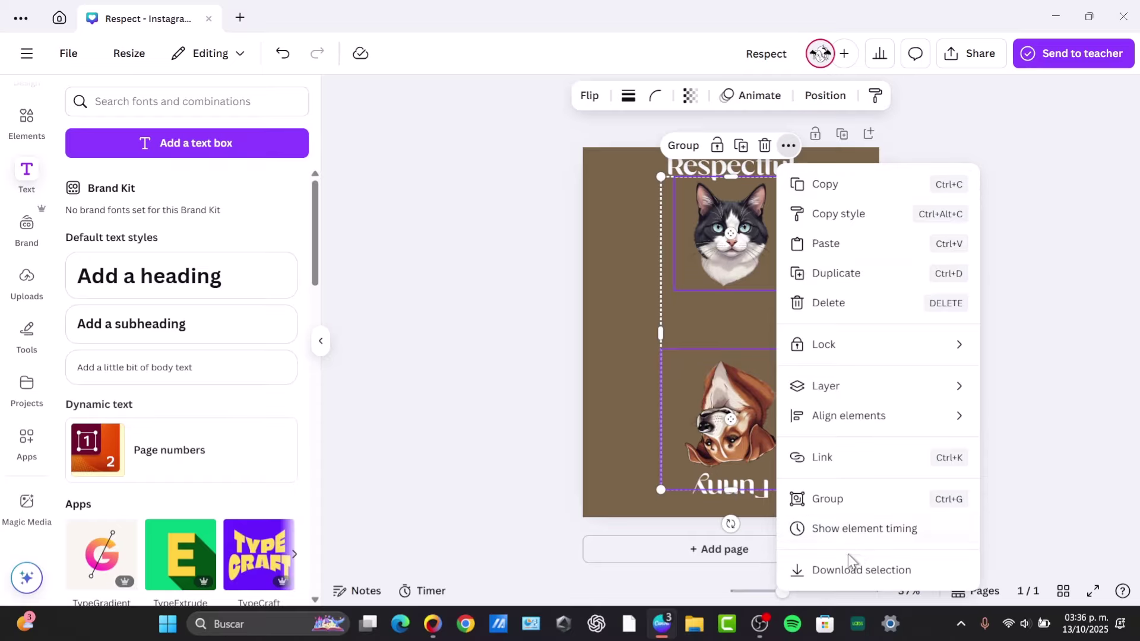
left_click(858, 569)
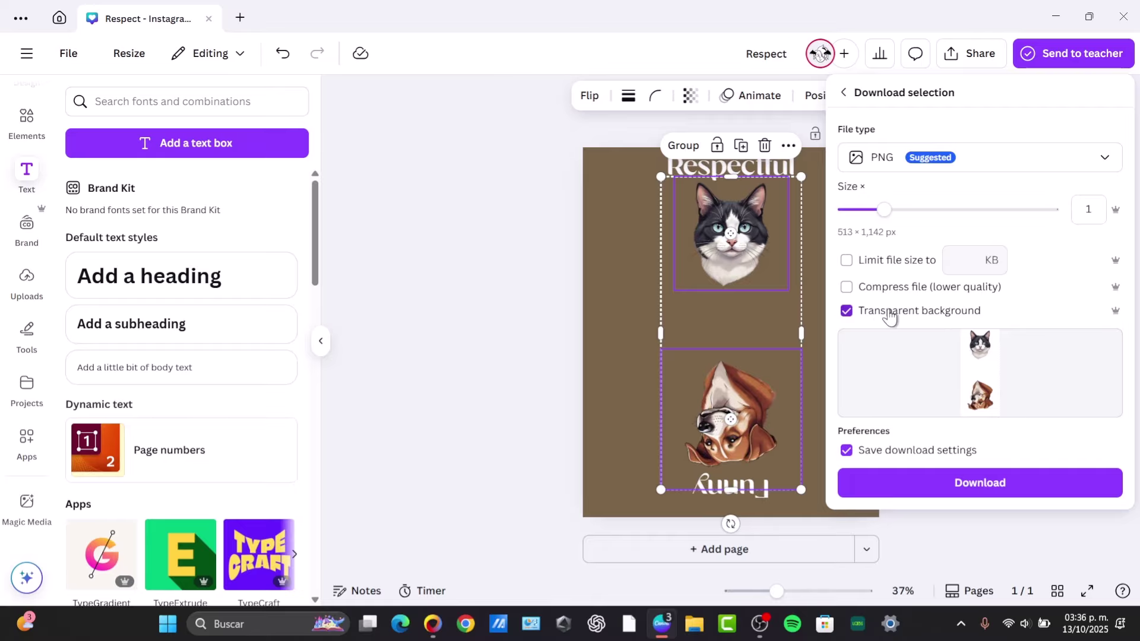
left_click_drag(893, 219, 968, 219)
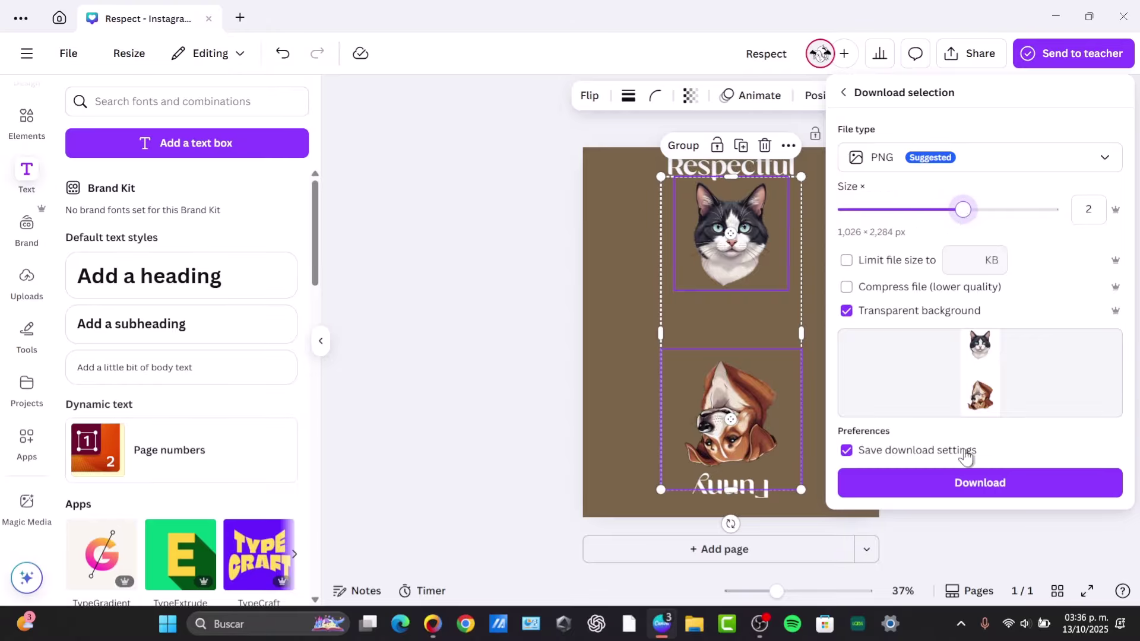
left_click(960, 481)
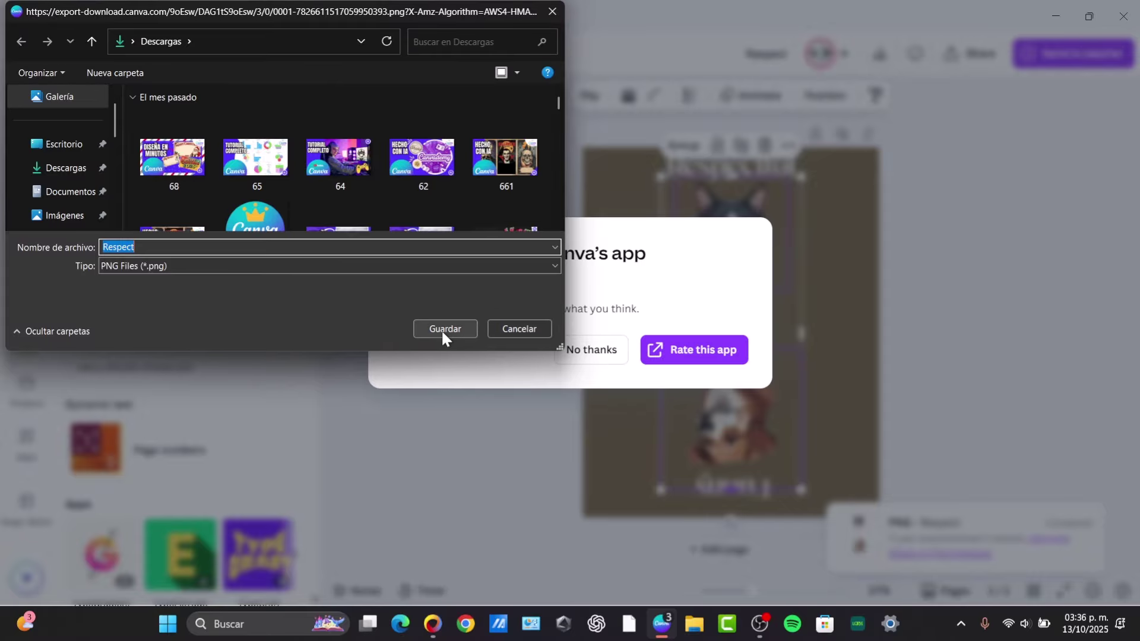
left_click(444, 330)
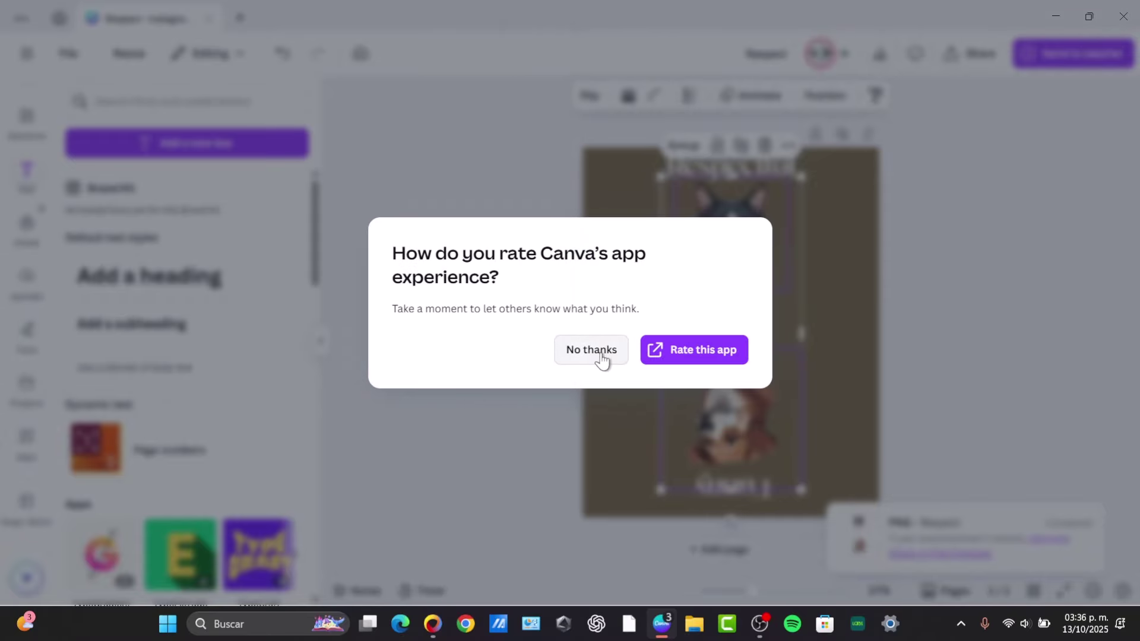
left_click(599, 356)
Step: Download the "Funny" and "Respectful" texts together as a transparent PNG at size 2, saved as "Respect text"
left_click(760, 502)
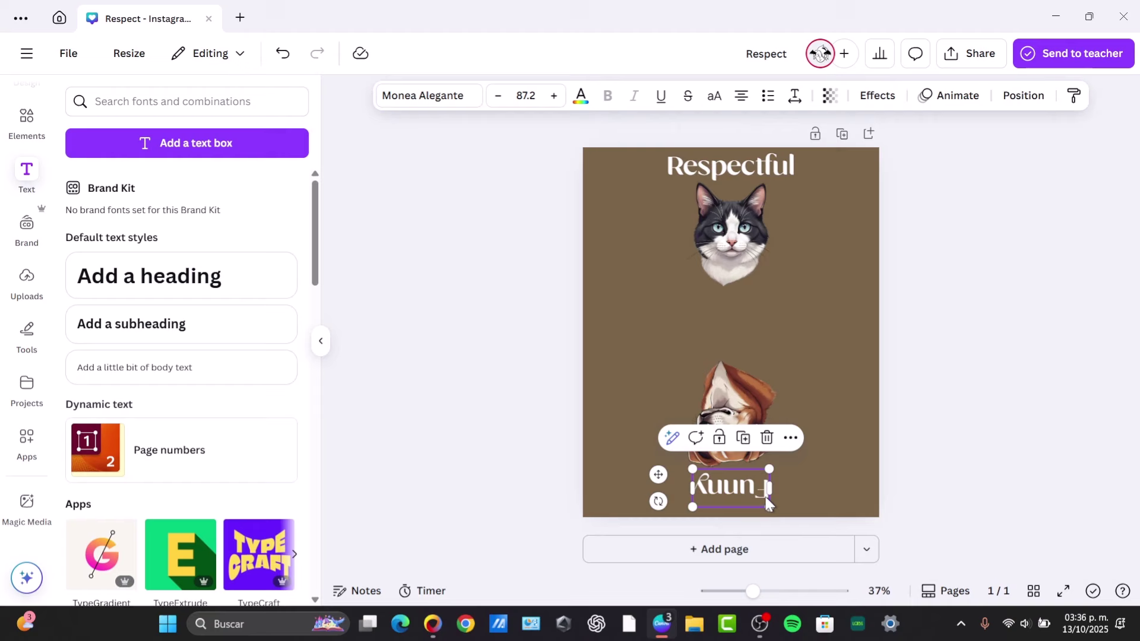
left_click(751, 168, "shift")
left_click(800, 538)
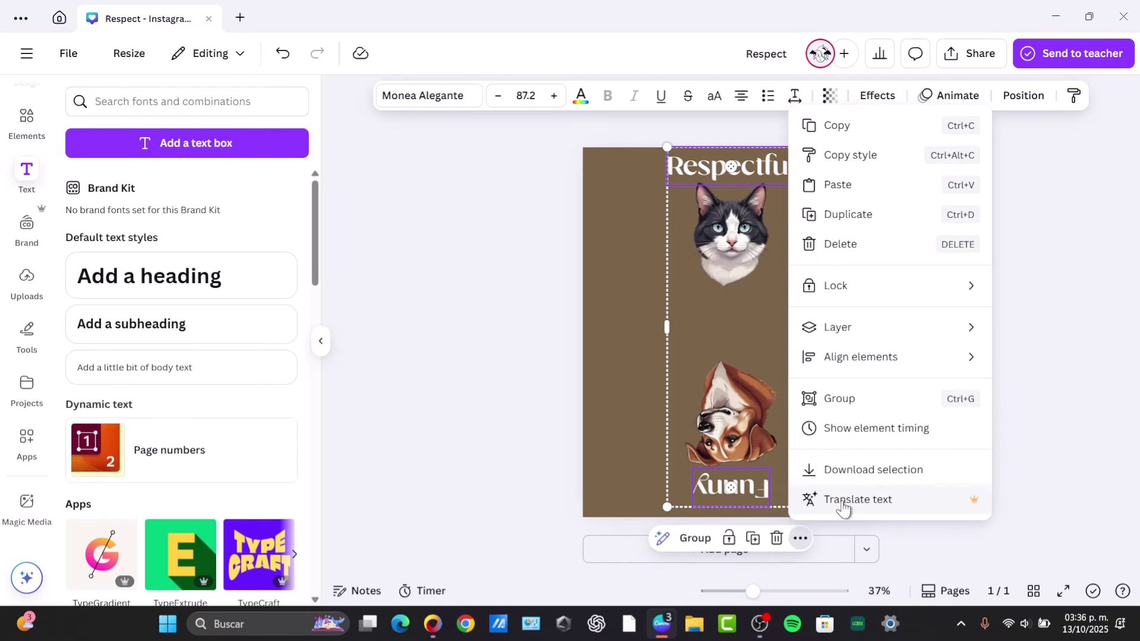
left_click(843, 469)
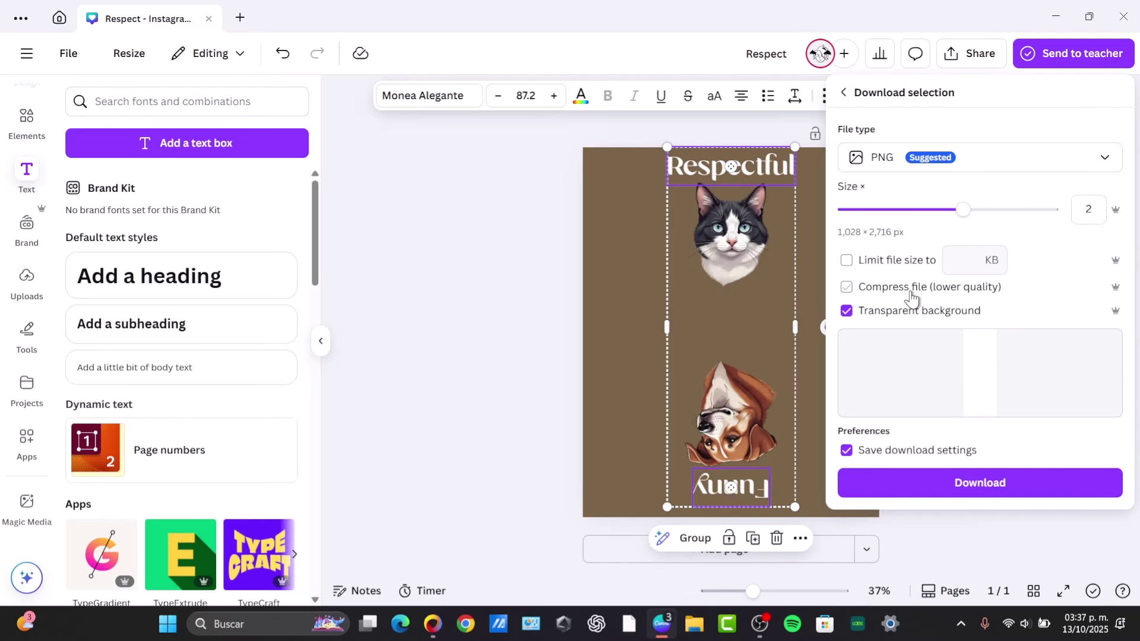
left_click(980, 490)
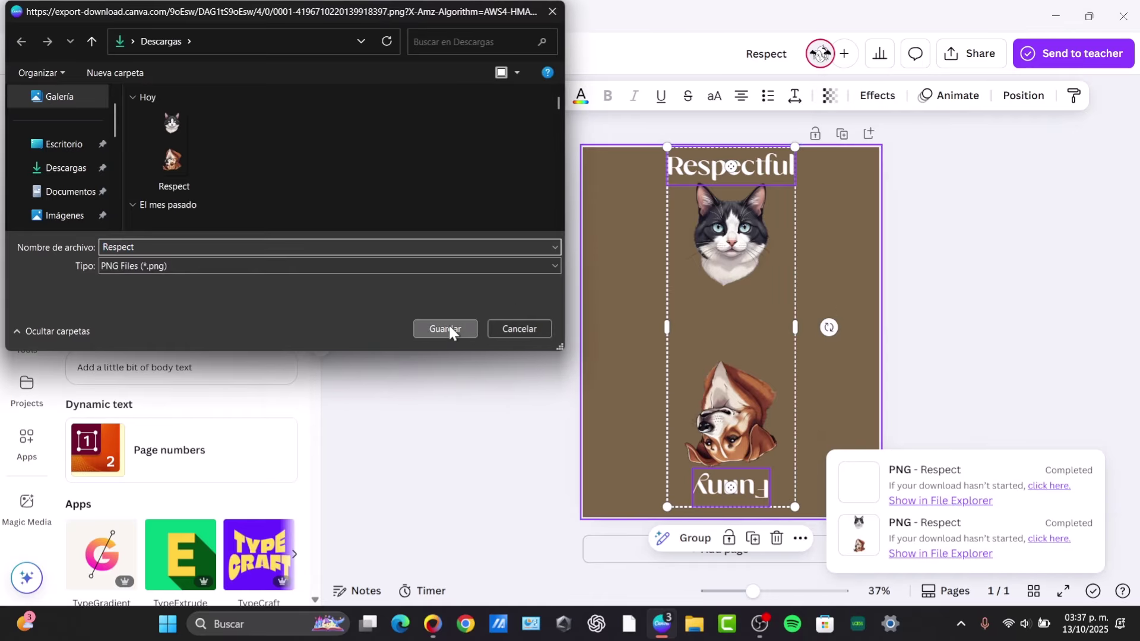
left_click(447, 329)
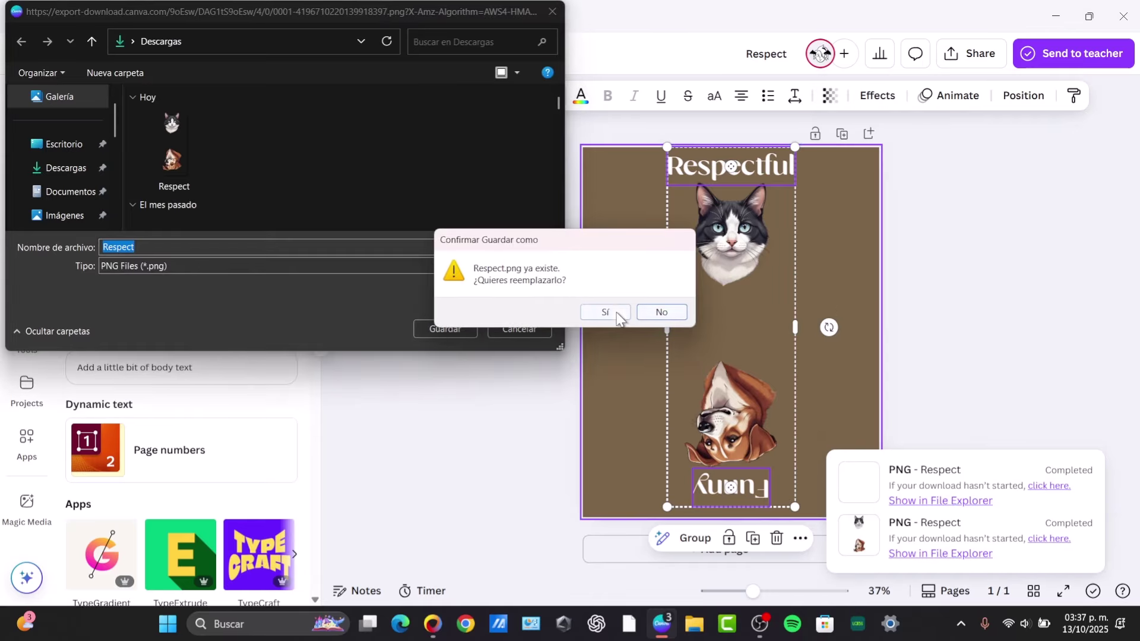
left_click(660, 313)
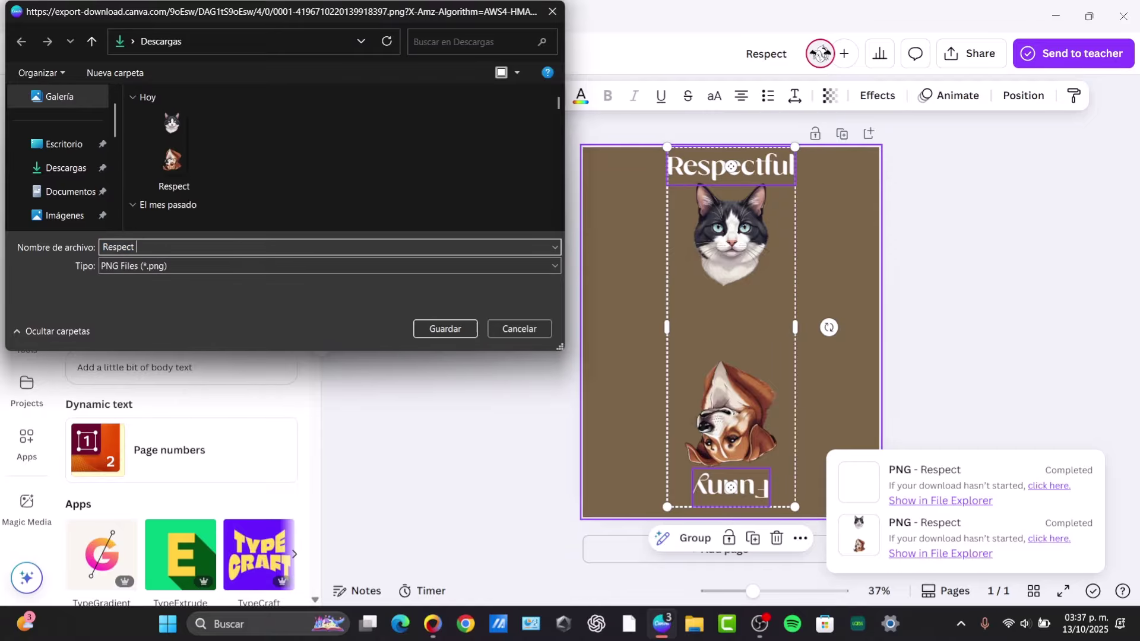
type("tex")
key("Return")
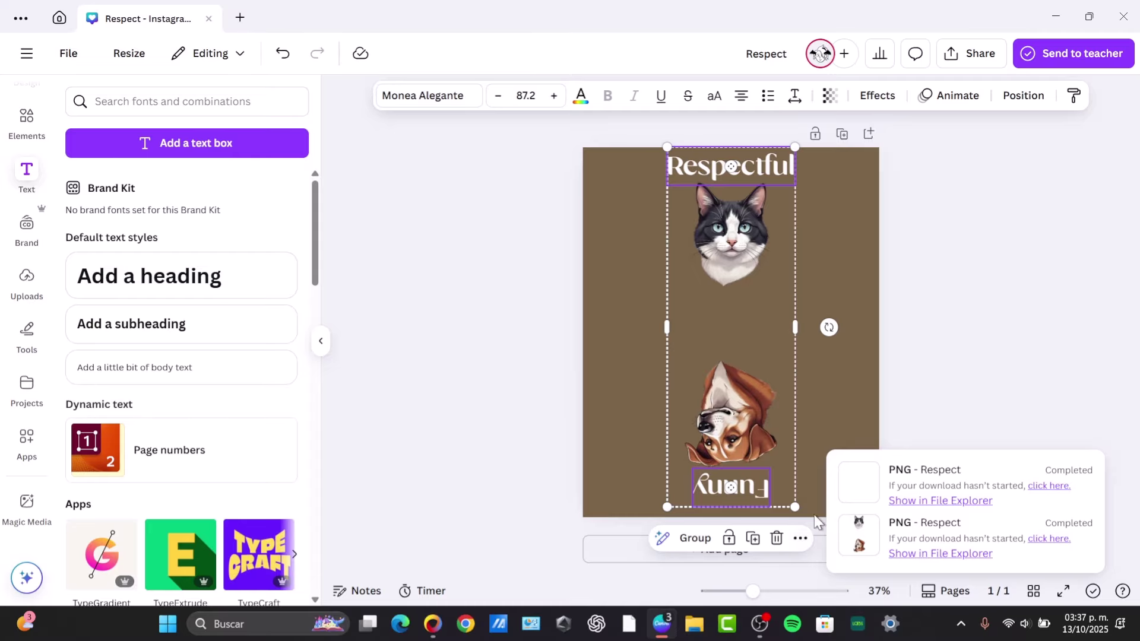
left_click(1015, 251)
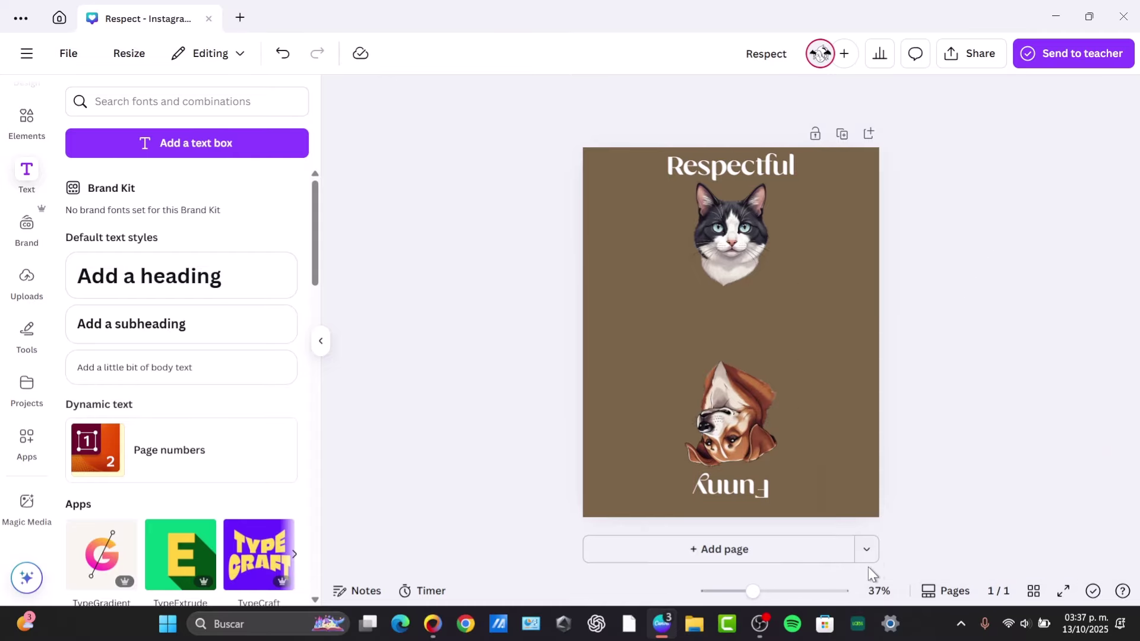
Step: Add a second page and upload the "Respect text" and "Respect" images from the Descargas folder
left_click(753, 557)
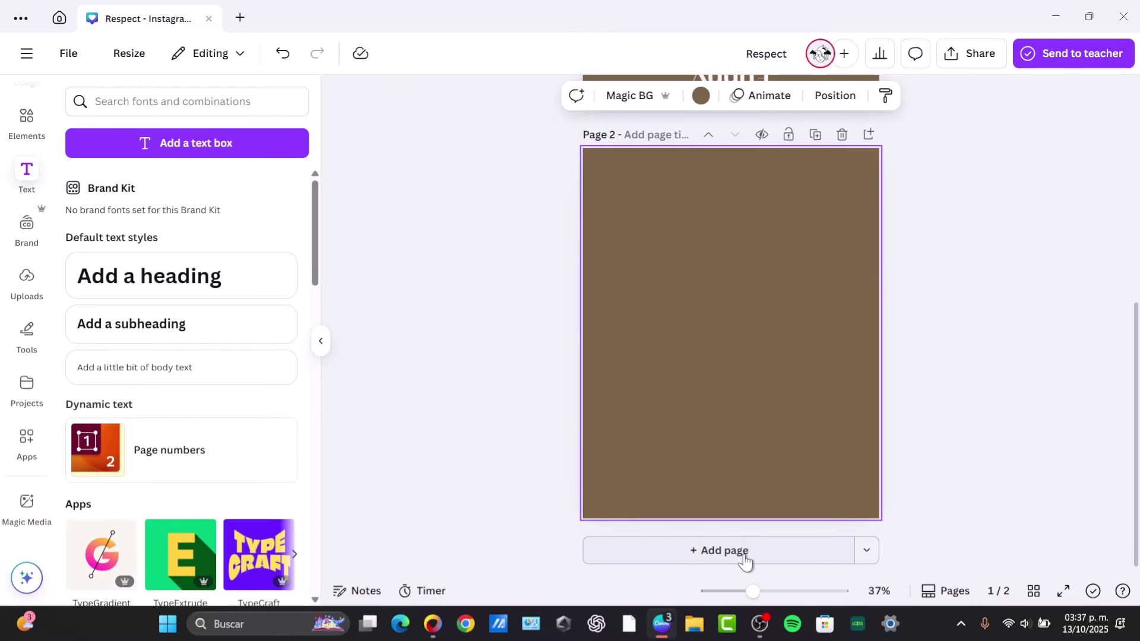
left_click(25, 282)
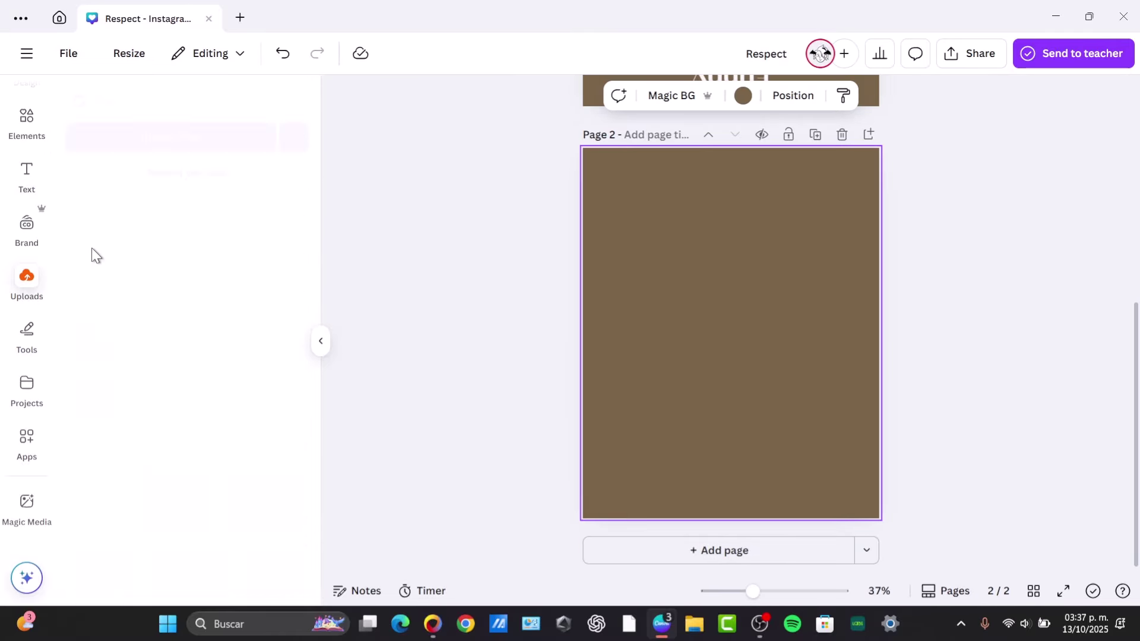
left_click(196, 143)
left_click(222, 171)
left_click(146, 149, "shift")
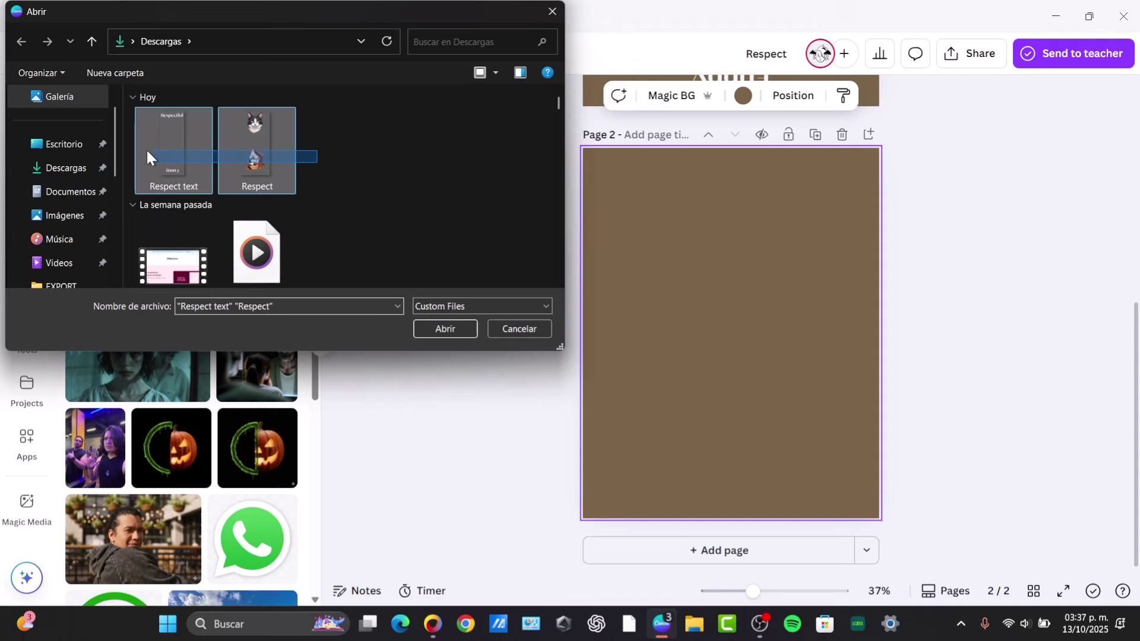
left_click(440, 327)
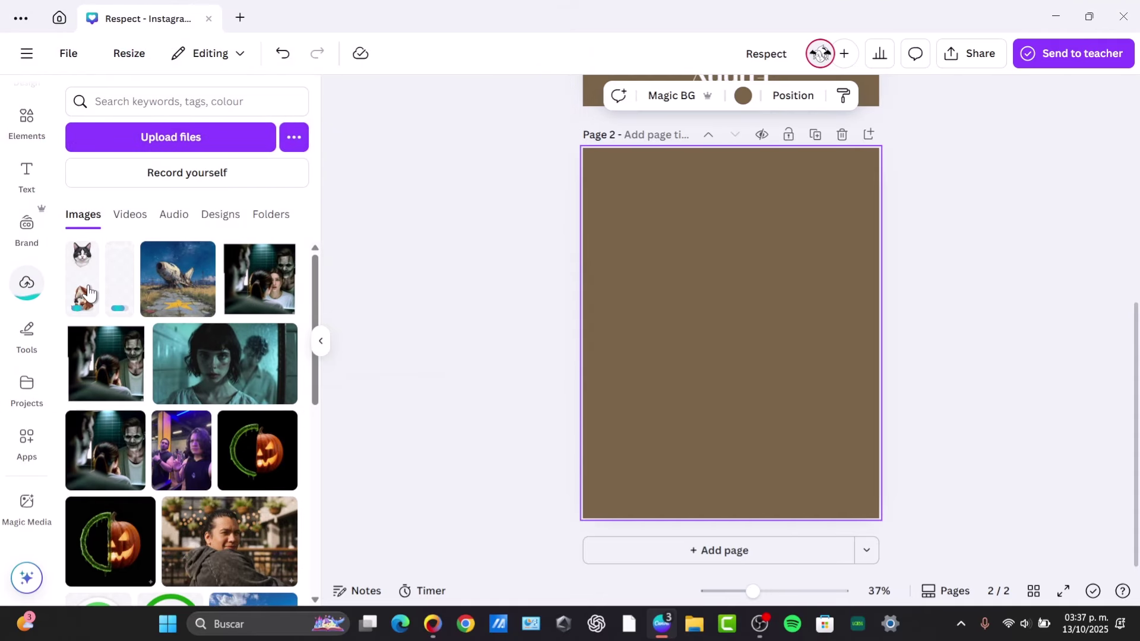
Step: Place both uploaded images on page 2 and enlarge them together, centred so only "Respectful" and the cat lie on the page
left_click(87, 294)
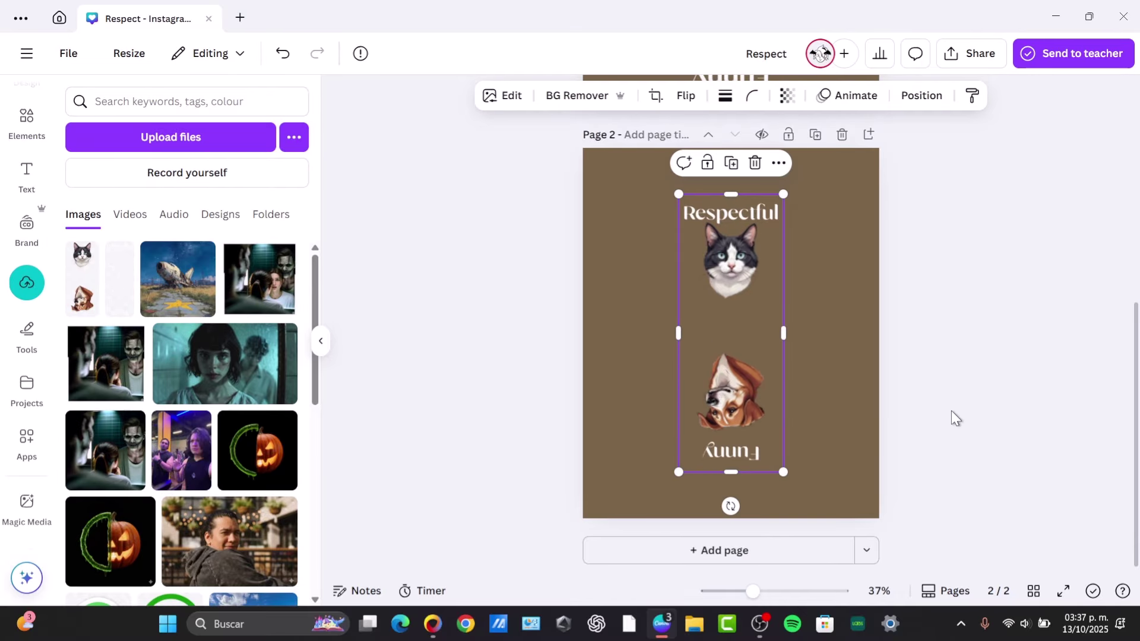
left_click_drag(951, 410, 721, 265)
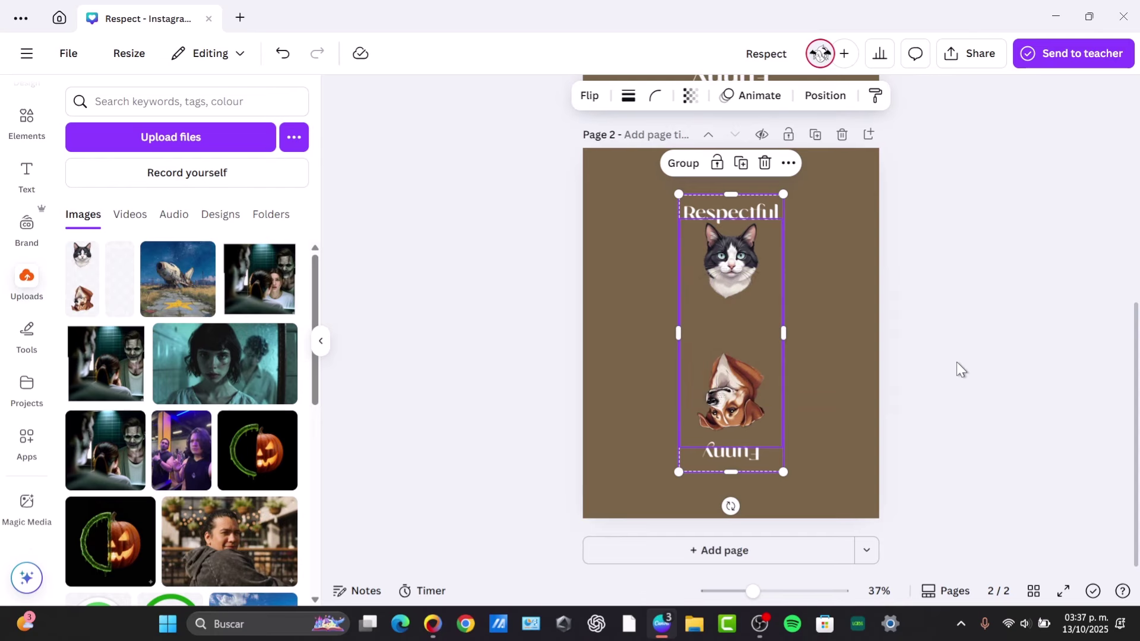
left_click(1012, 366)
left_click_drag(987, 399, 648, 401)
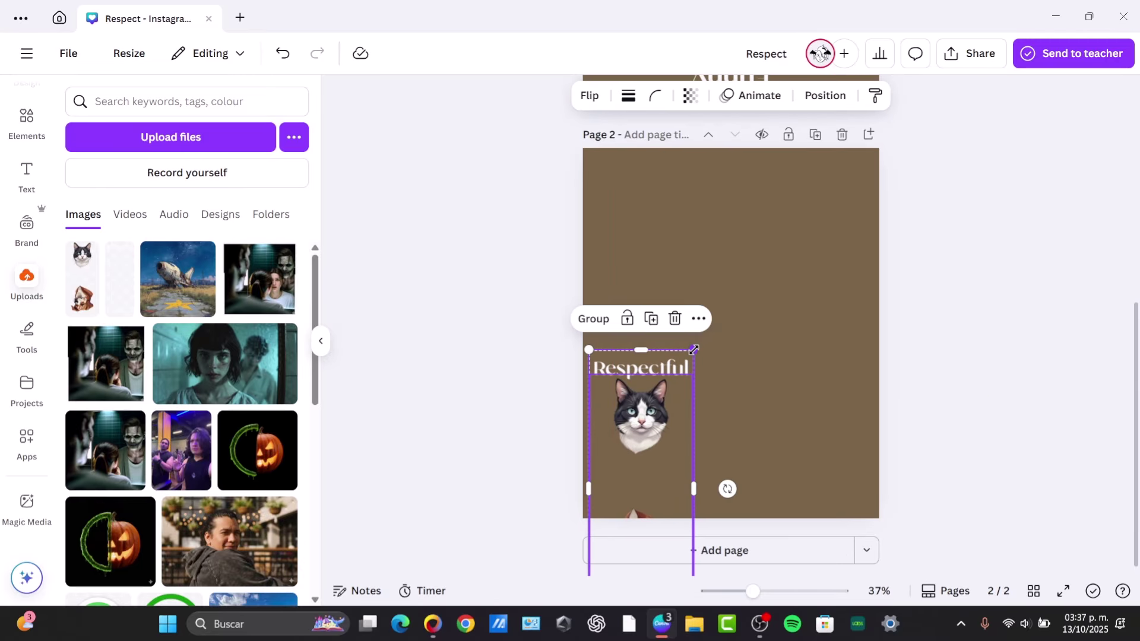
left_click_drag(694, 350, 990, 172)
left_click_drag(772, 236, 771, 360)
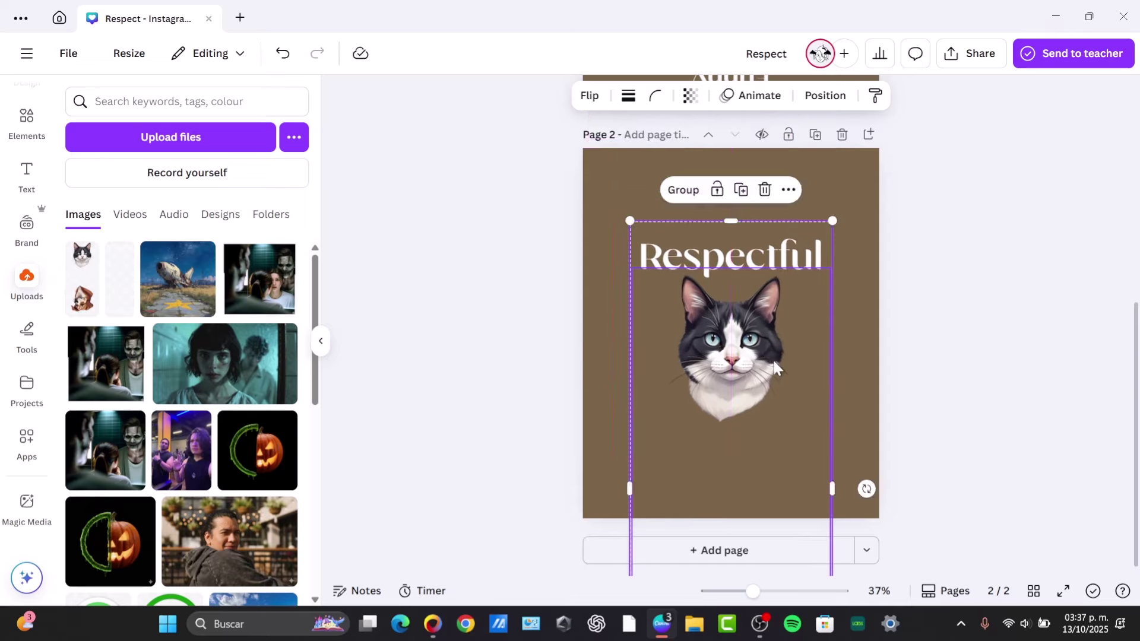
Step: Duplicate page 2 and rotate both images together by 180° on the copy so "Funny" and the dog are upright
left_click(815, 137)
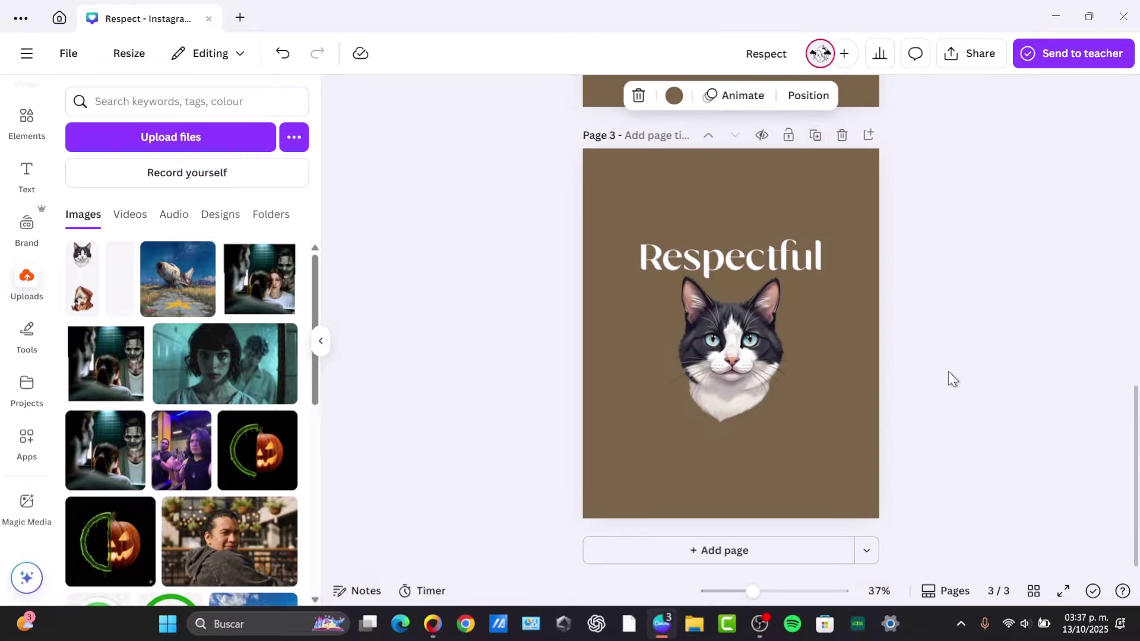
left_click_drag(985, 374, 692, 249)
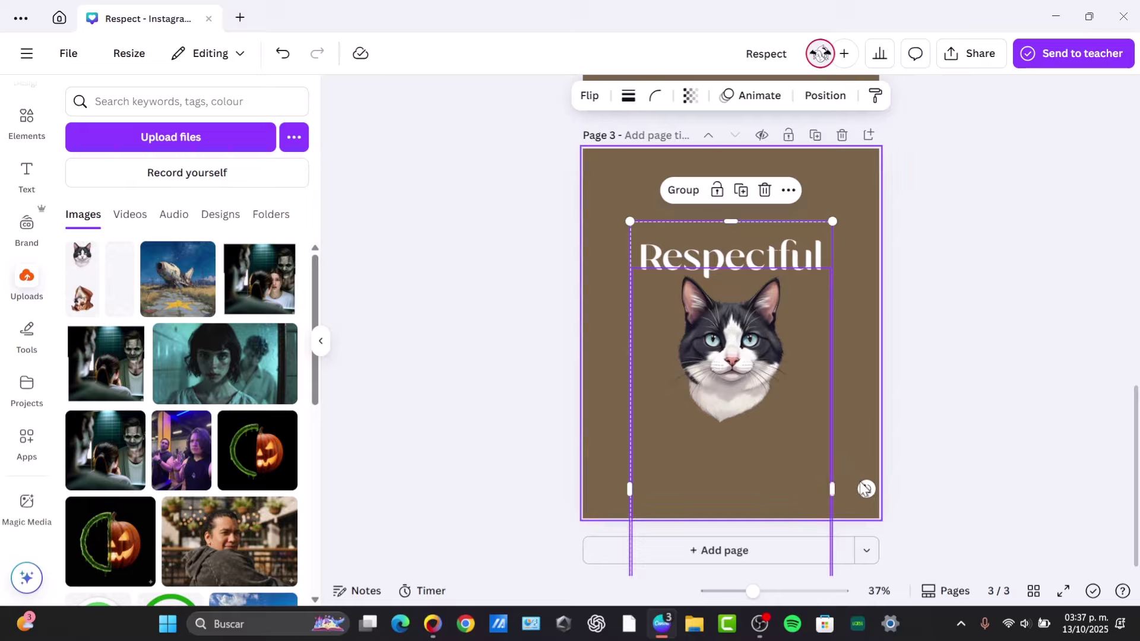
left_click_drag(866, 489, 535, 495)
Step: Set the background of page 2 to the dark blue from the "In the Blue" palette
scroll(963, 318, "up", 5)
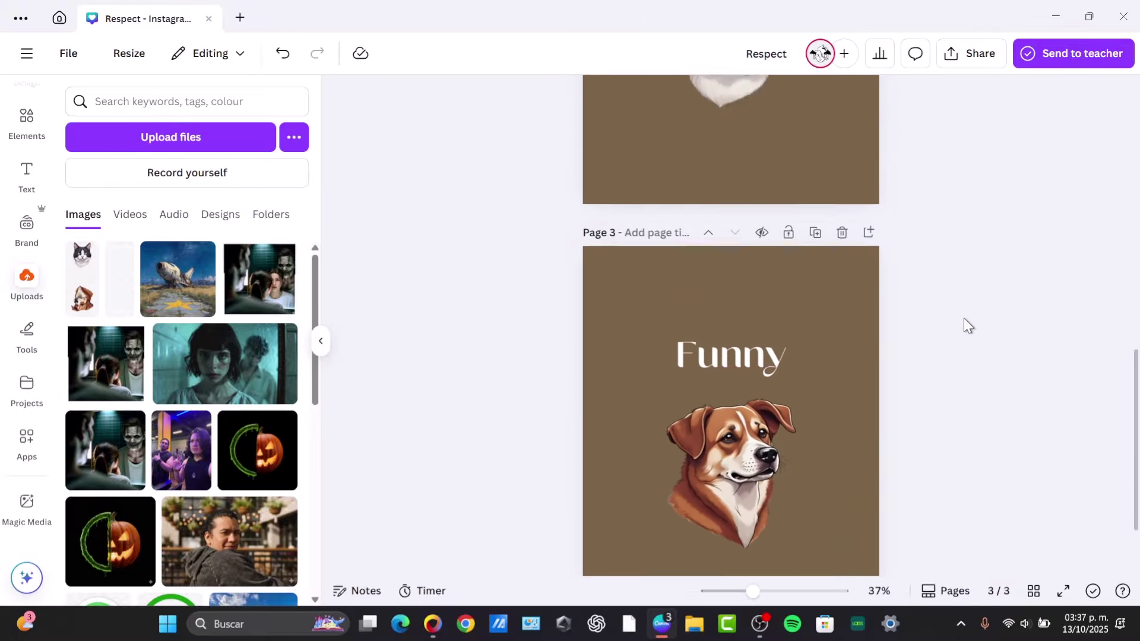
left_click(874, 297)
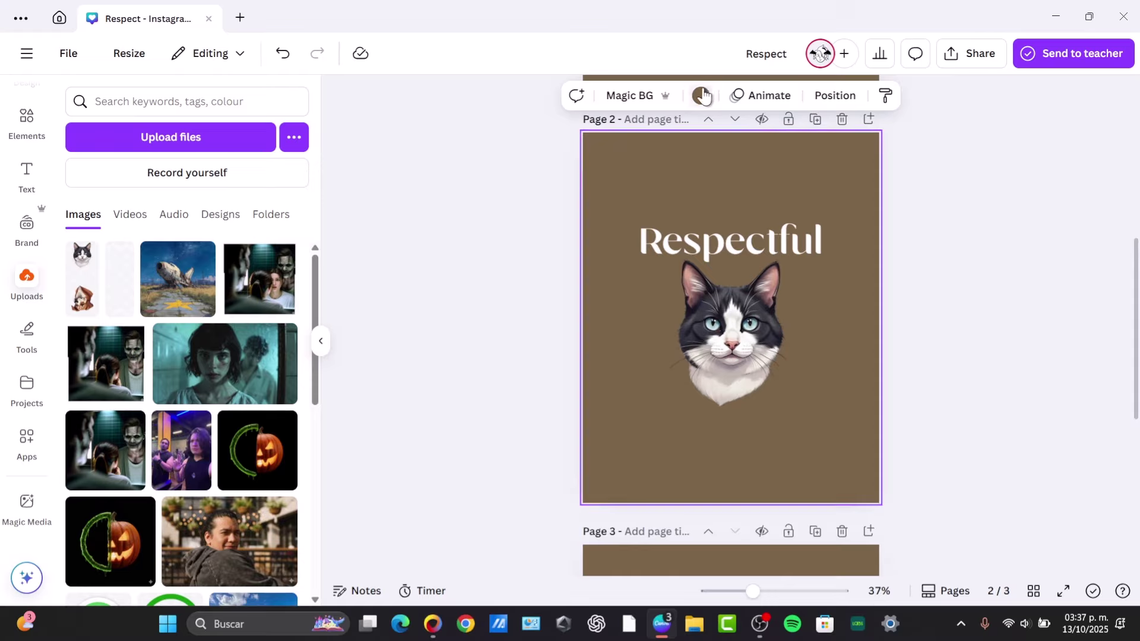
left_click(700, 96)
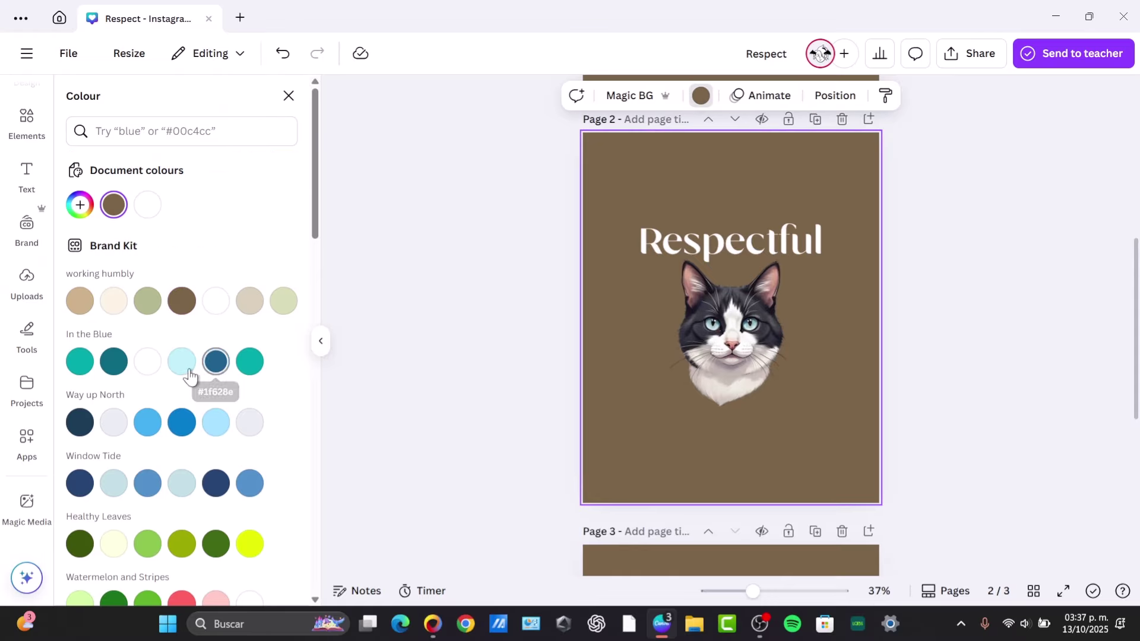
left_click(211, 367)
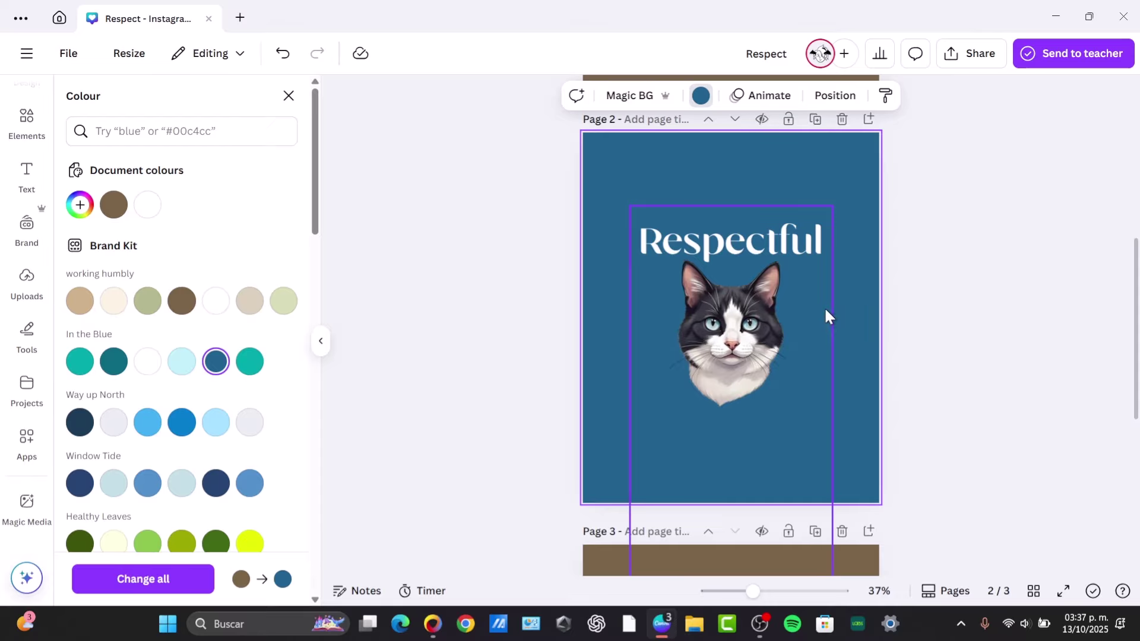
Step: Set the background of page 3 to the darker pink from the "Center of Life" palette
scroll(859, 359, "down", 3)
left_click(865, 380)
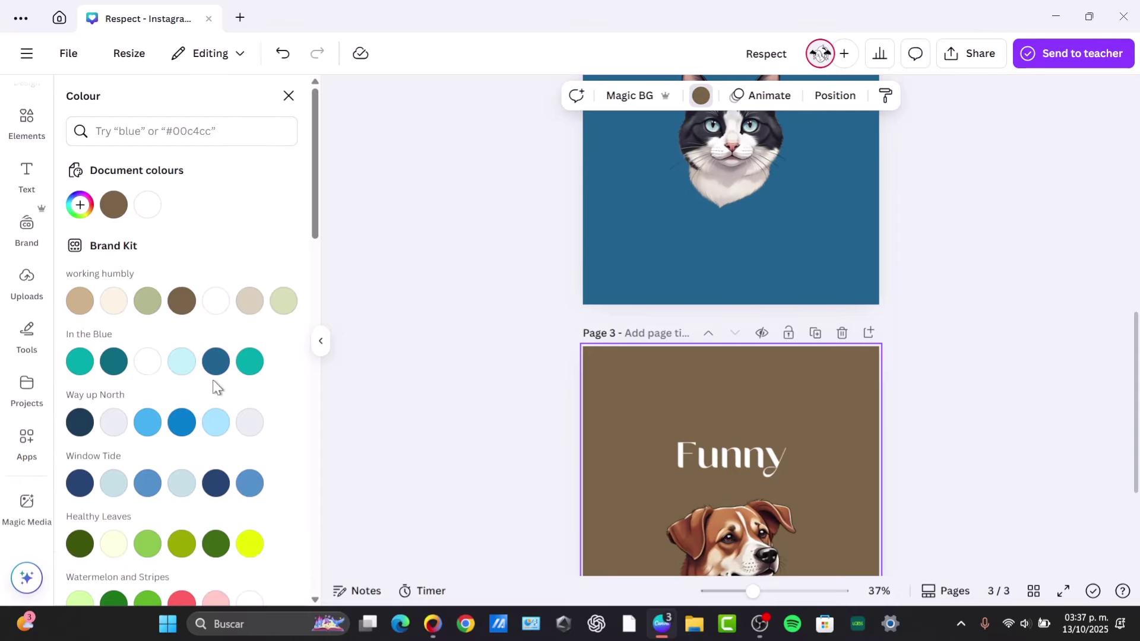
scroll(216, 387, "down", 3)
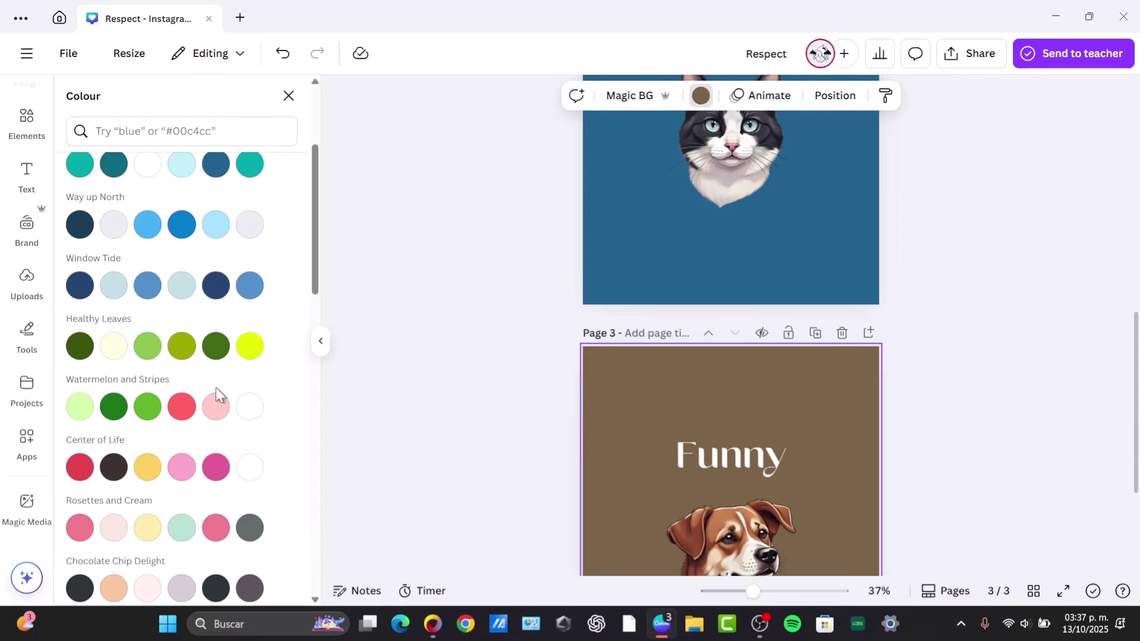
left_click(182, 467)
left_click(215, 468)
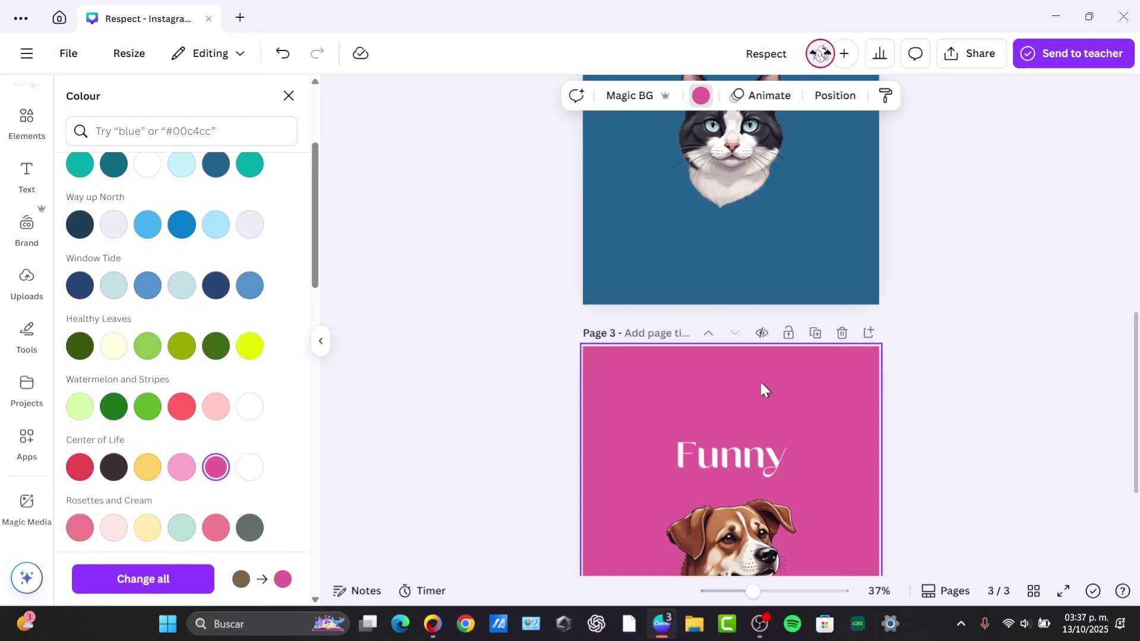
scroll(865, 398, "down", 3)
scroll(868, 404, "up", 5)
scroll(871, 401, "down", 2)
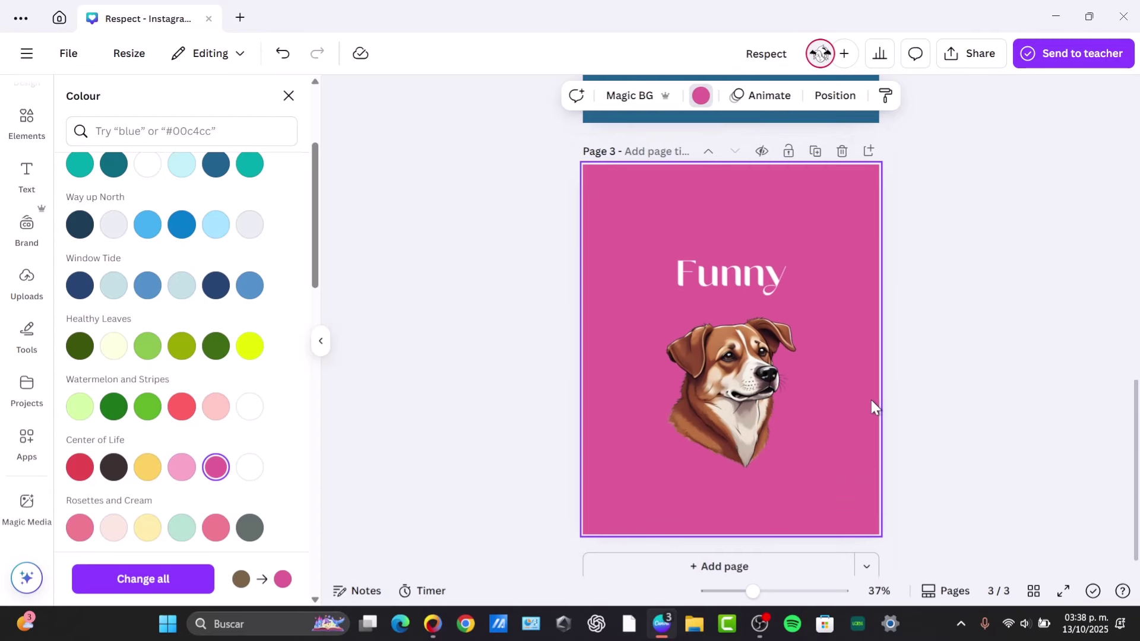
scroll(871, 400, "up", 10)
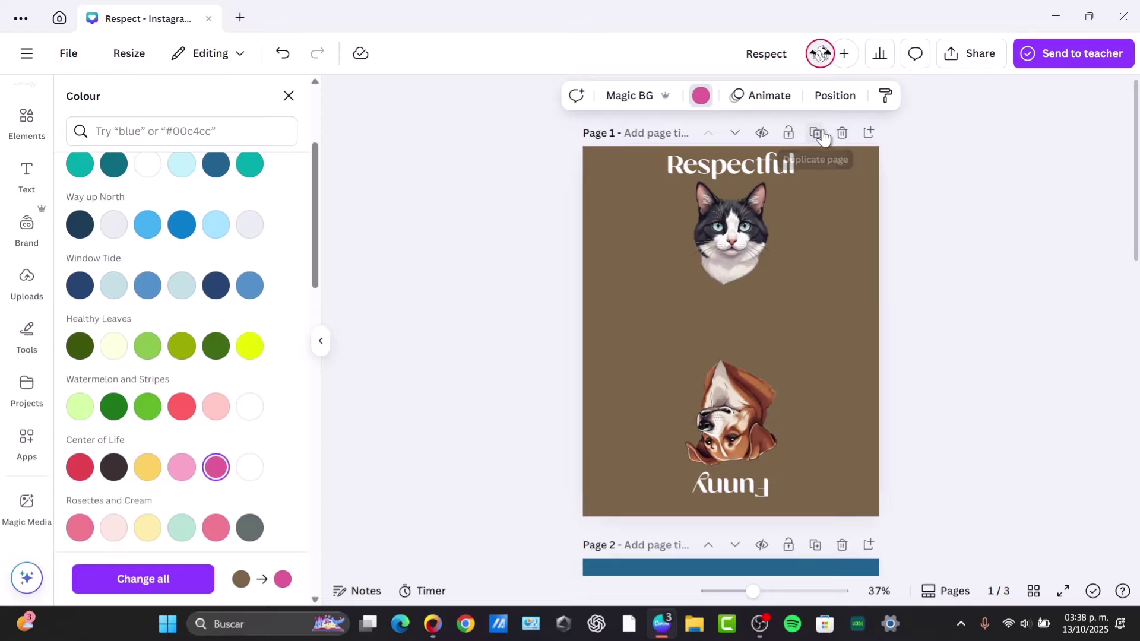
scroll(886, 280, "down", 3)
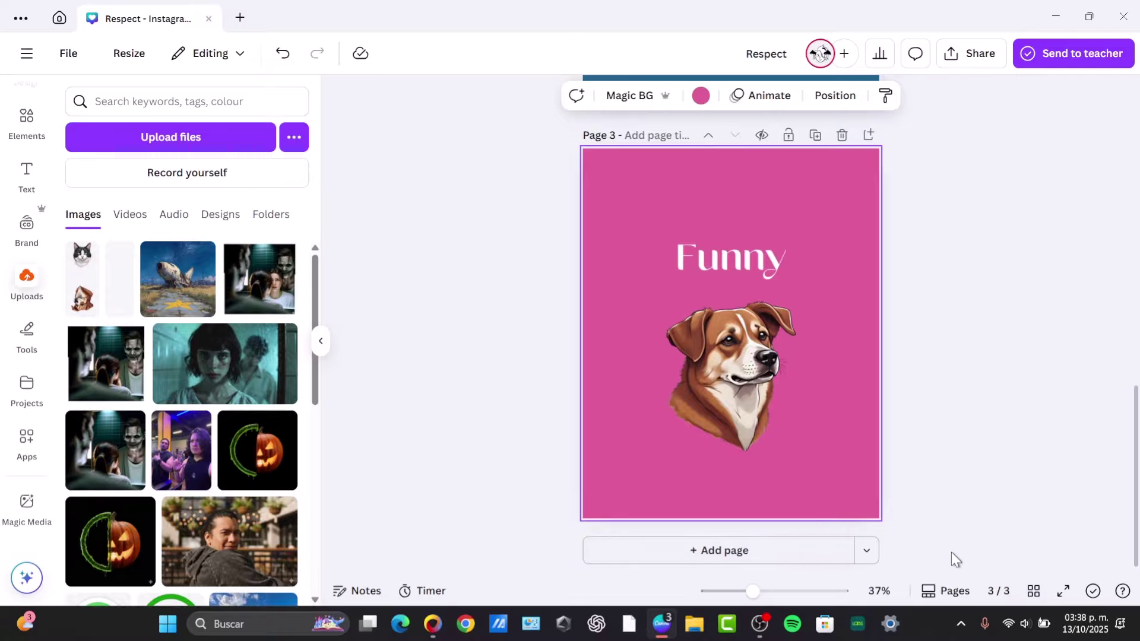
Step: Add a Match & Move transition lasting 1.8 seconds between page 2 and page 3
left_click(1034, 594)
left_click(1032, 591)
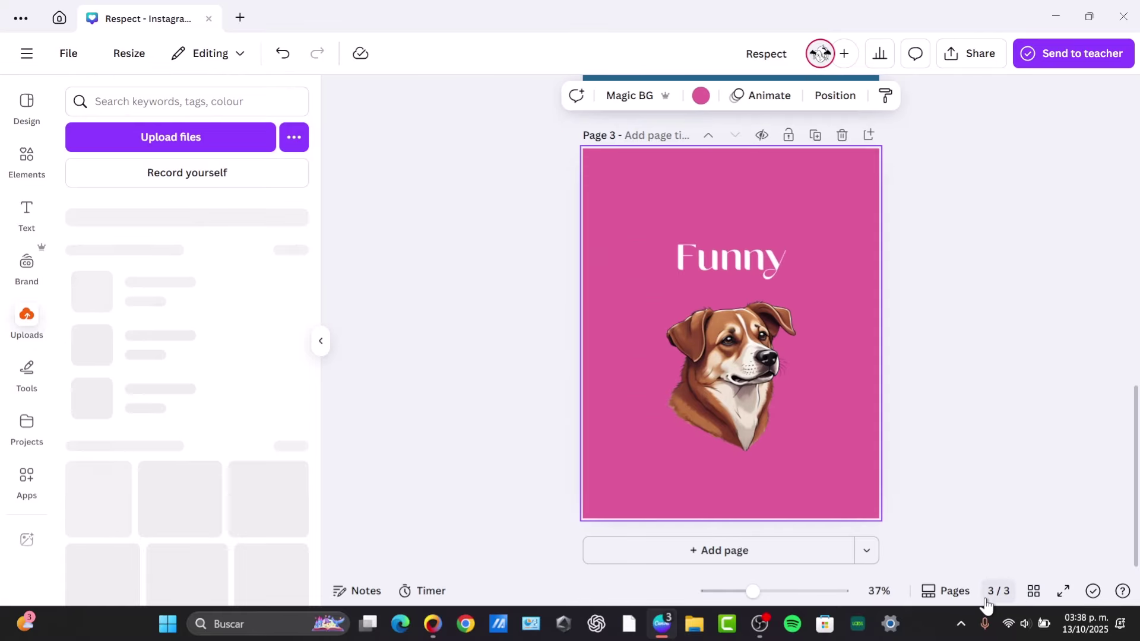
left_click(929, 592)
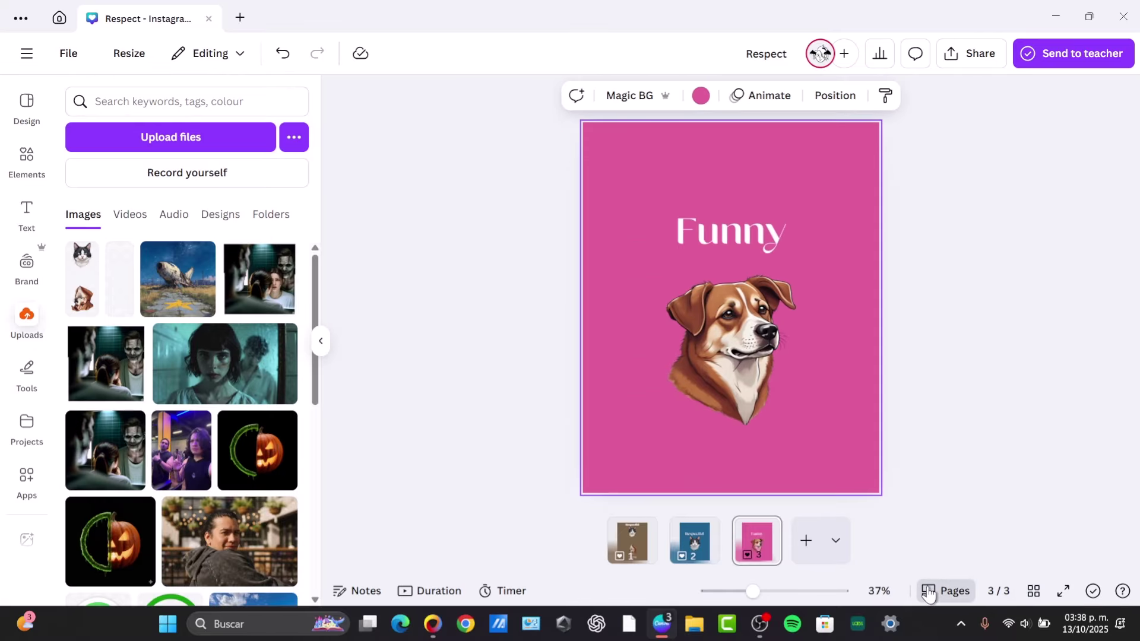
left_click(727, 557)
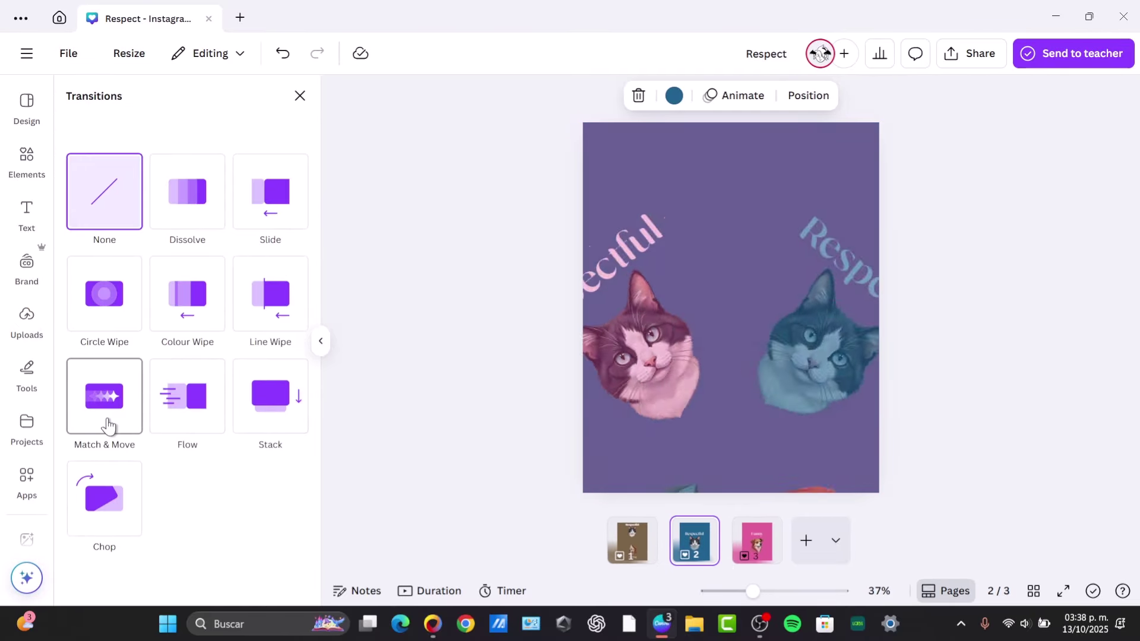
left_click(106, 426)
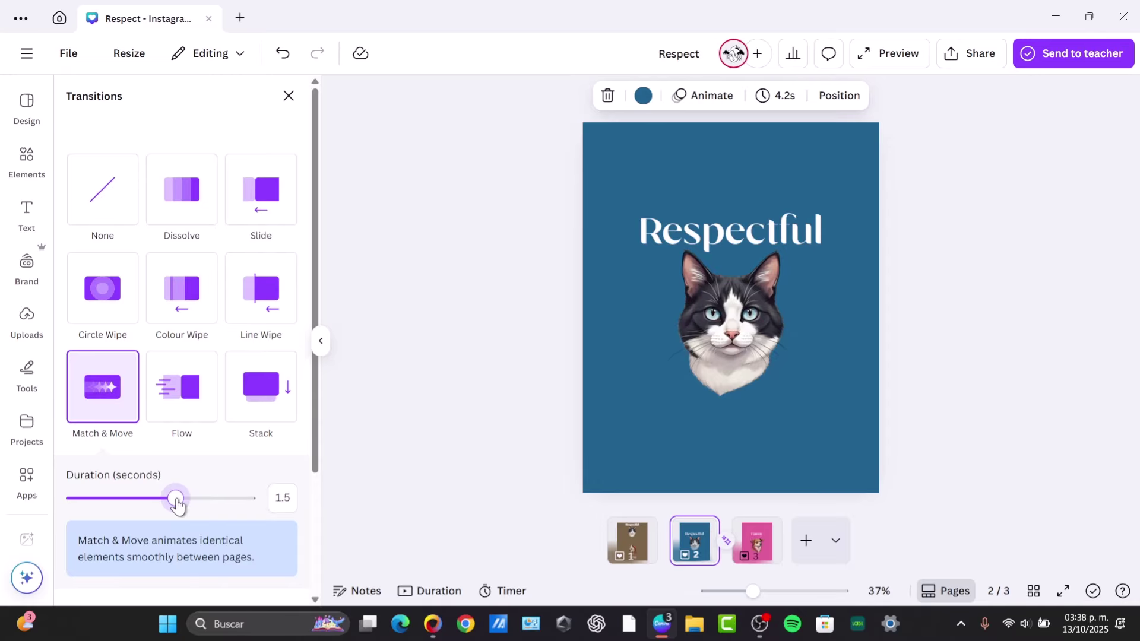
Step: Preview the animation full screen across the pages and review the Match & Move settings between pages 2 and 3
left_click(762, 290)
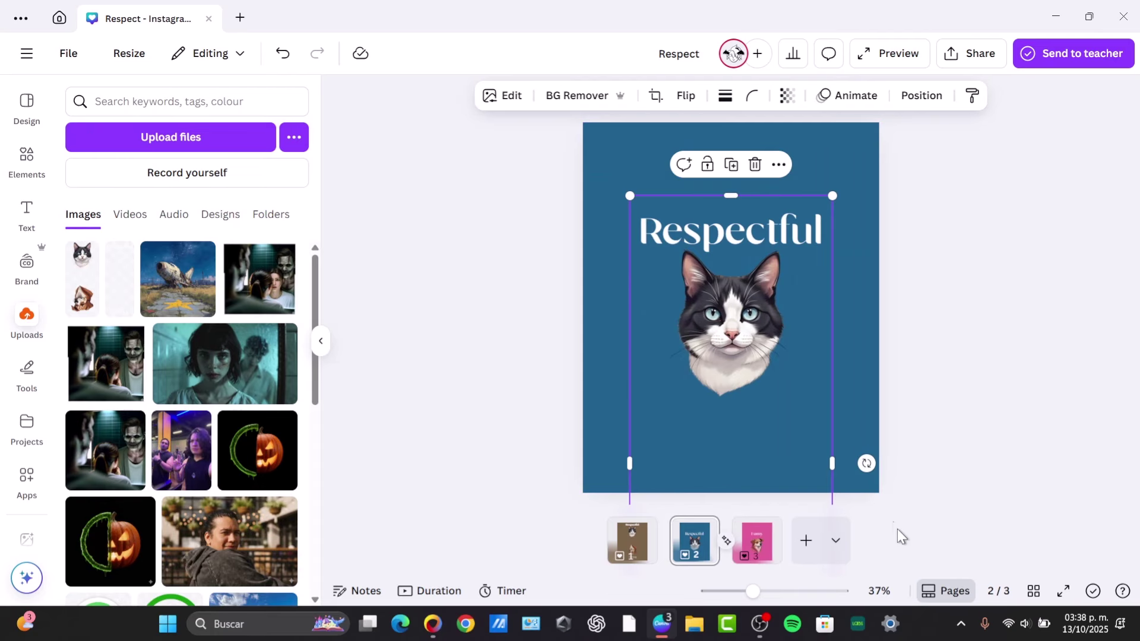
left_click(757, 542)
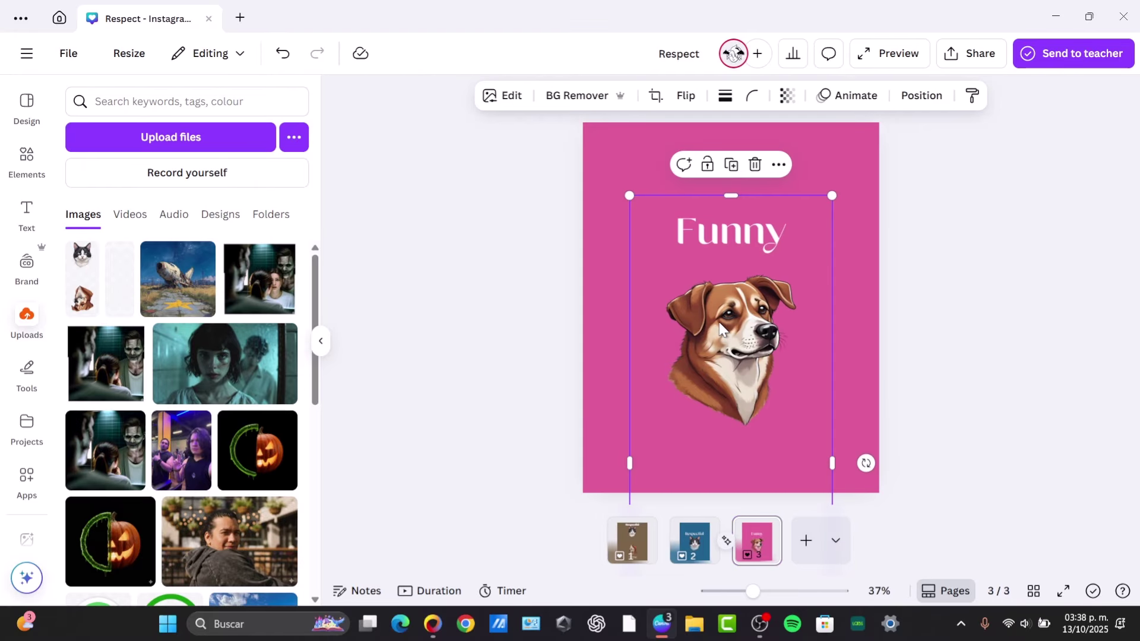
left_click(934, 380)
left_click(1057, 590)
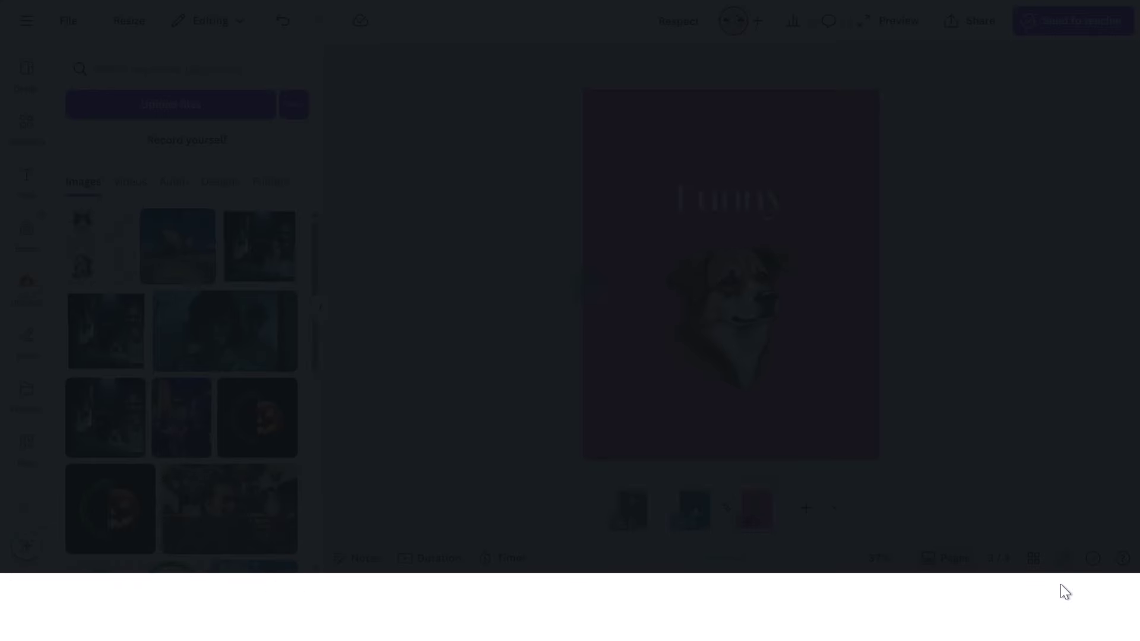
left_click_drag(206, 624, 224, 623)
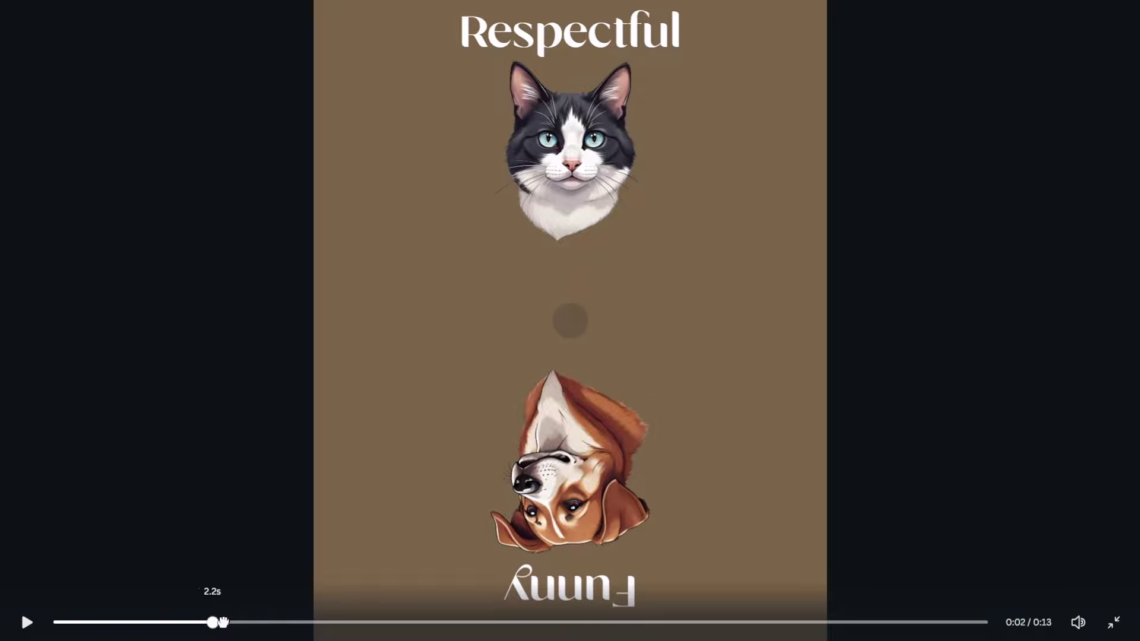
left_click_drag(347, 622, 657, 621)
left_click(1113, 622)
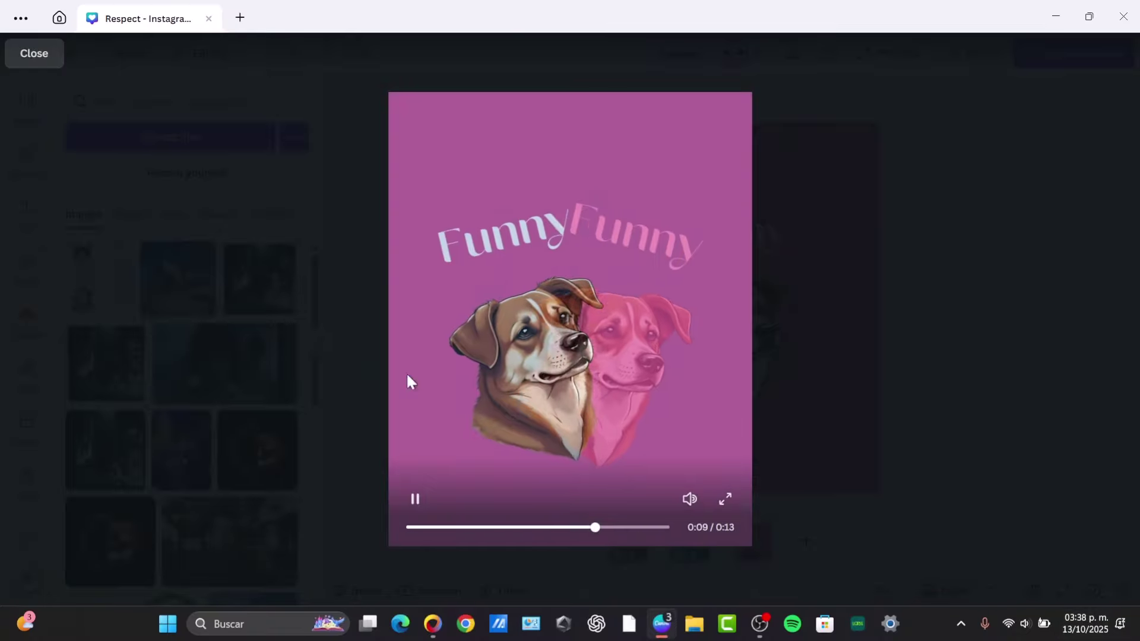
left_click(906, 382)
left_click(816, 230)
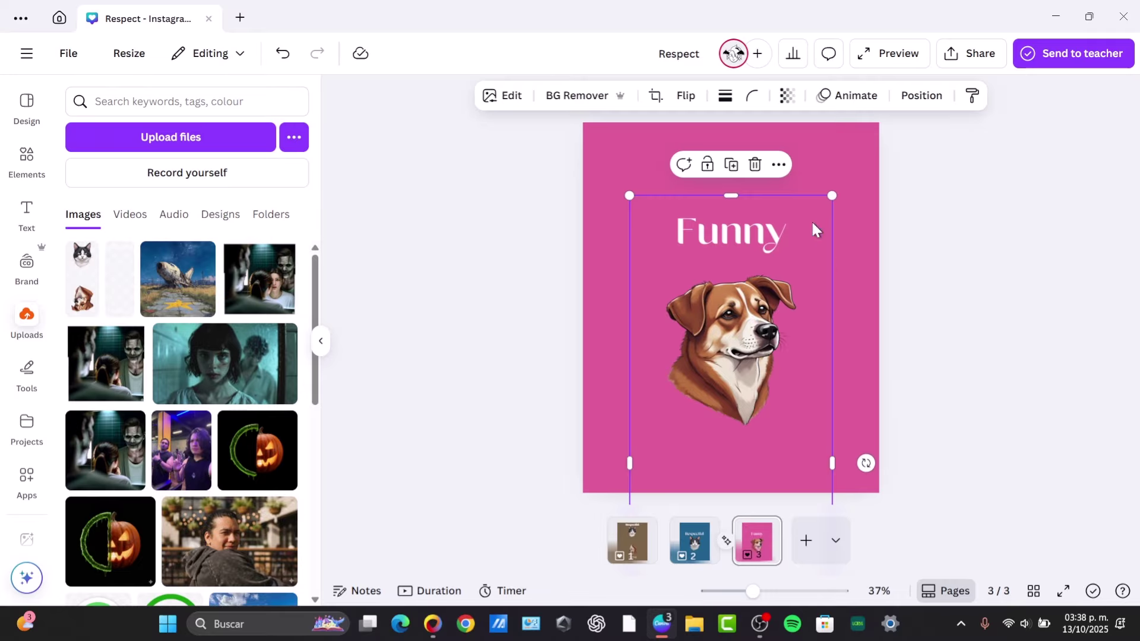
left_click(726, 542)
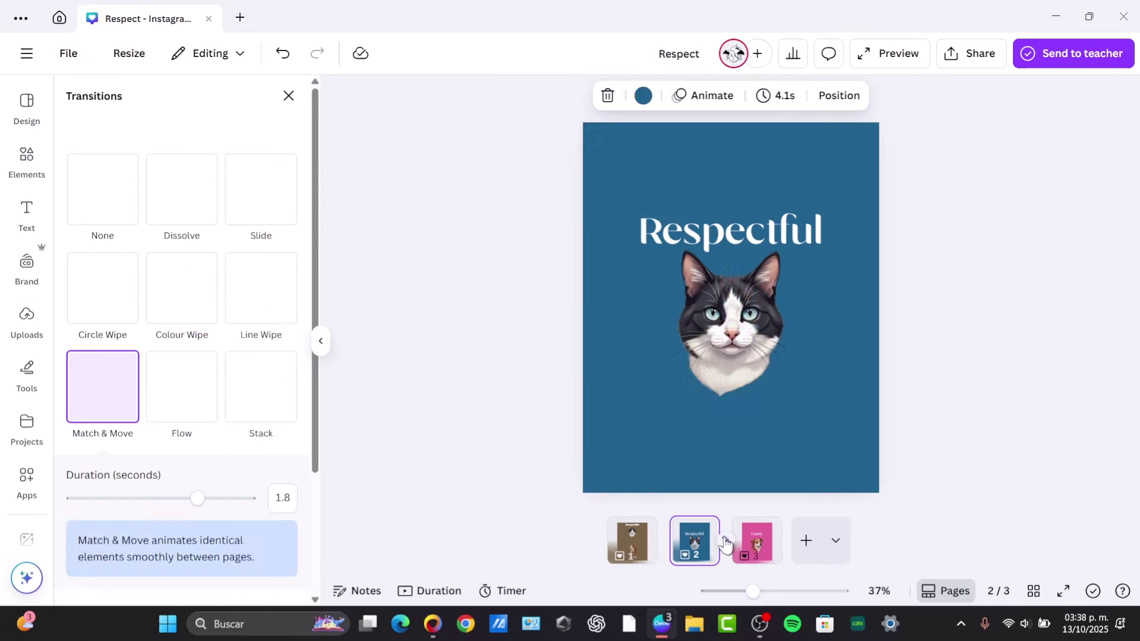
scroll(182, 431, "down", 3)
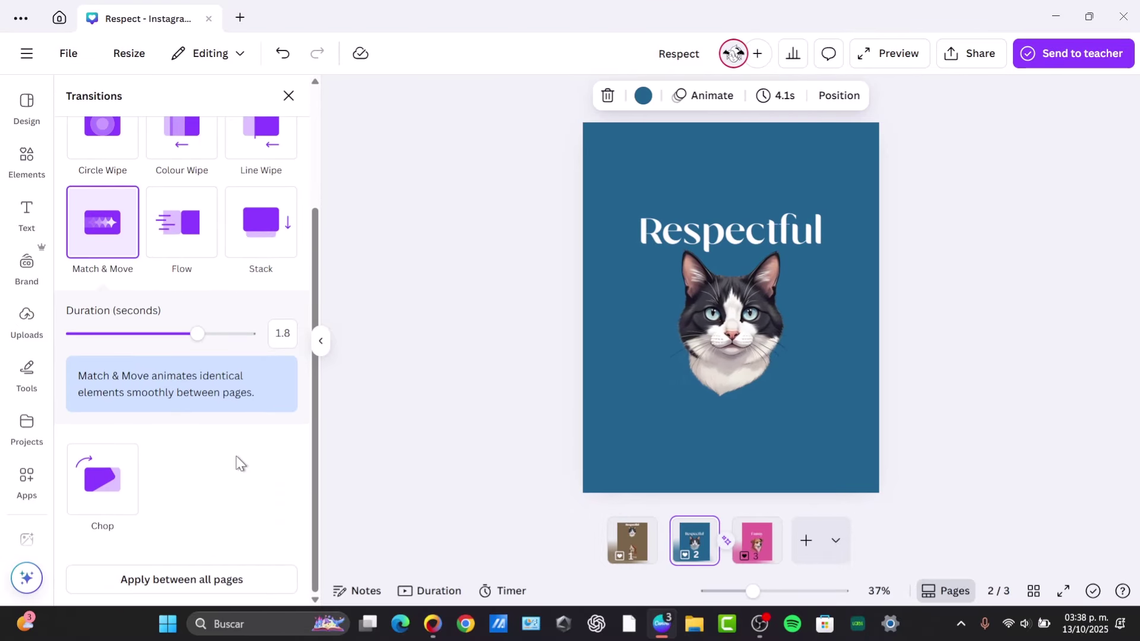
scroll(241, 464, "up", 3)
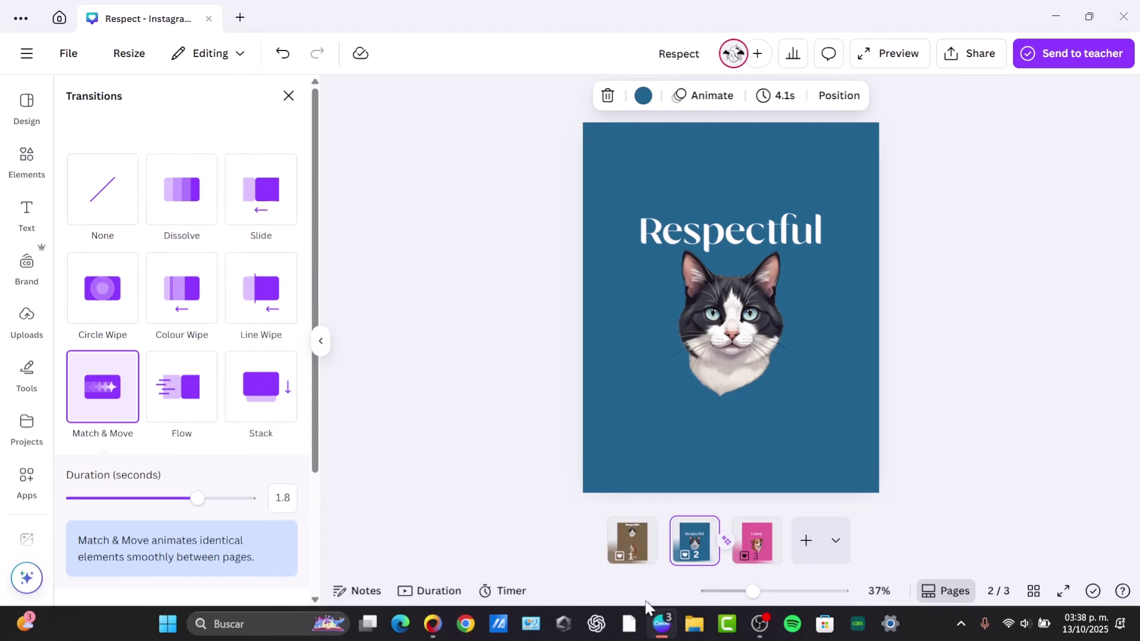
Step: Replace both images on page 3 with a copy of the "Respectful" text image from page 2
left_click(769, 557)
left_click(785, 379)
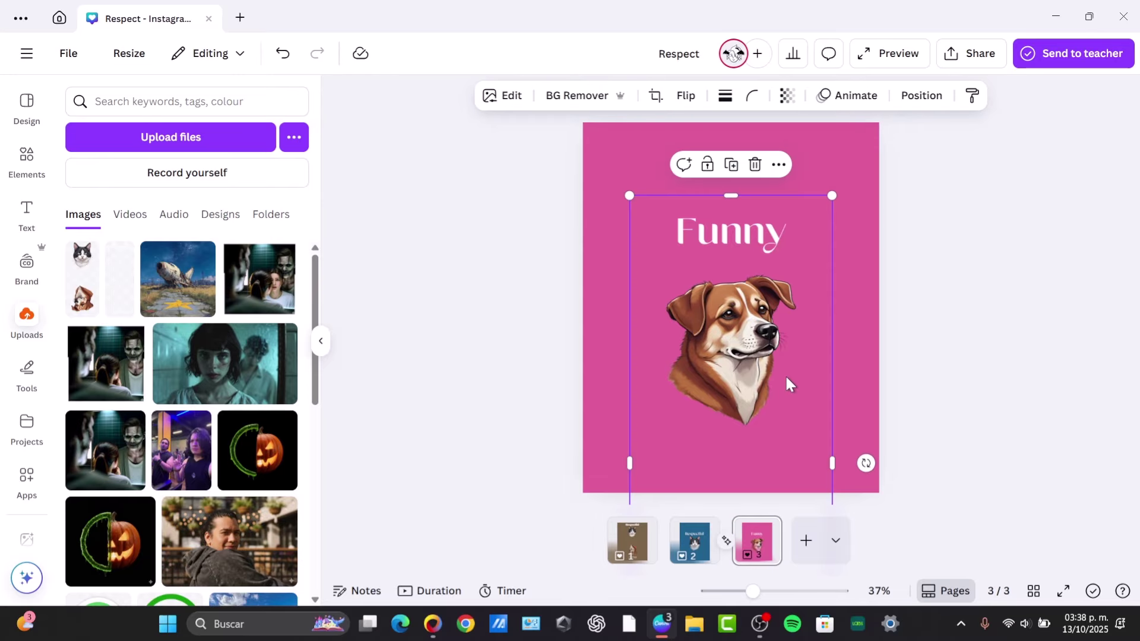
key("Delete")
left_click(695, 537)
left_click(746, 383)
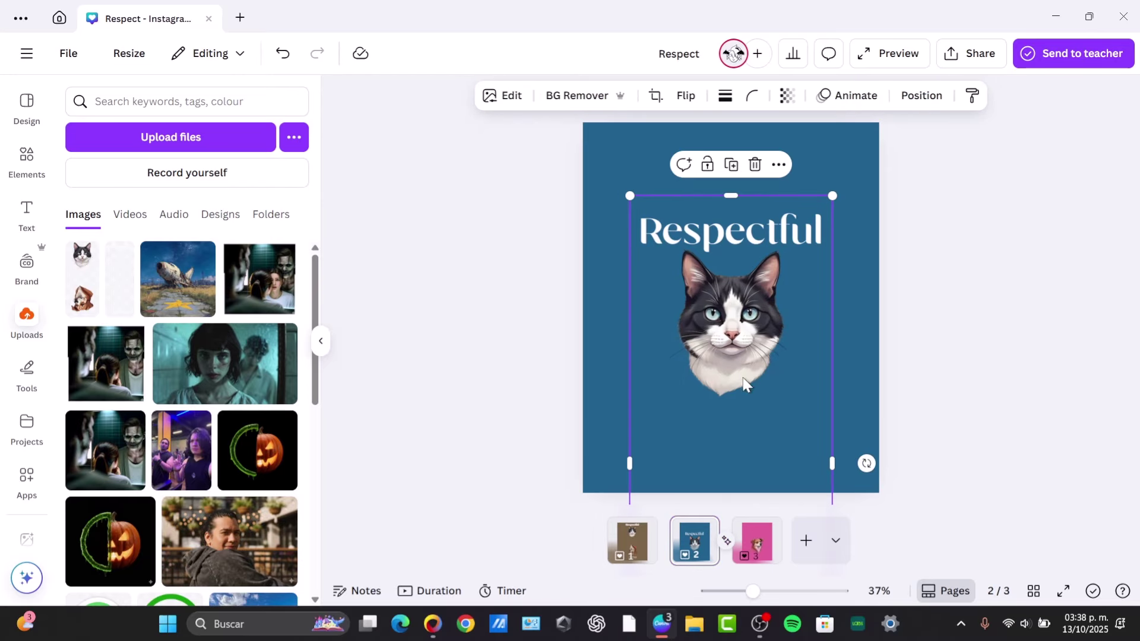
left_click(754, 557)
left_click(733, 341)
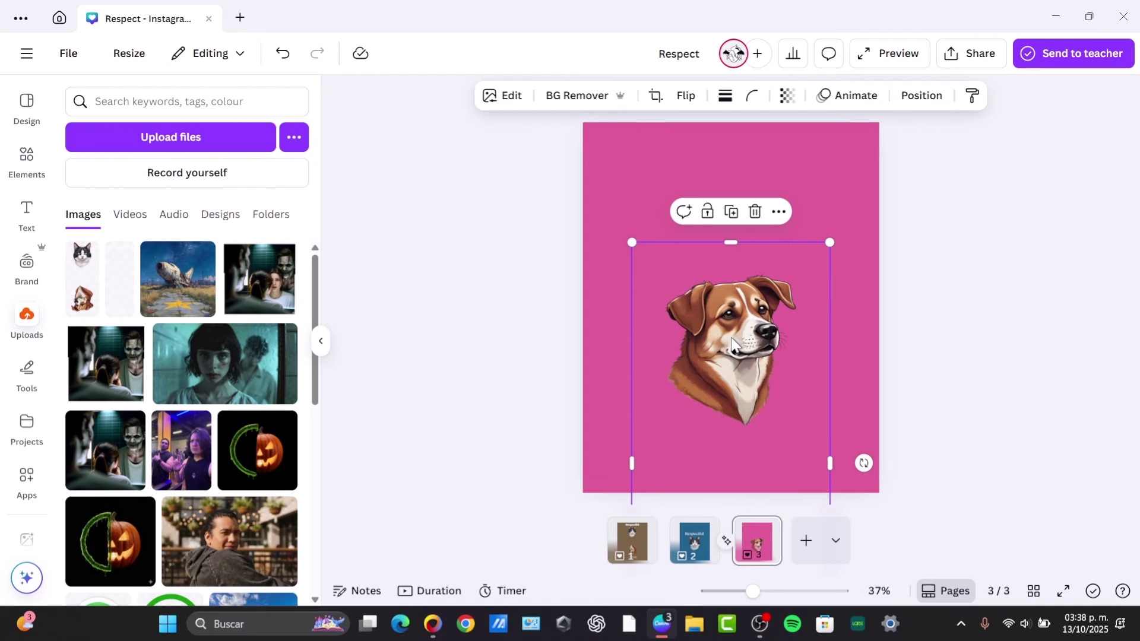
key("Delete")
left_click(732, 340)
key("ctrl+v")
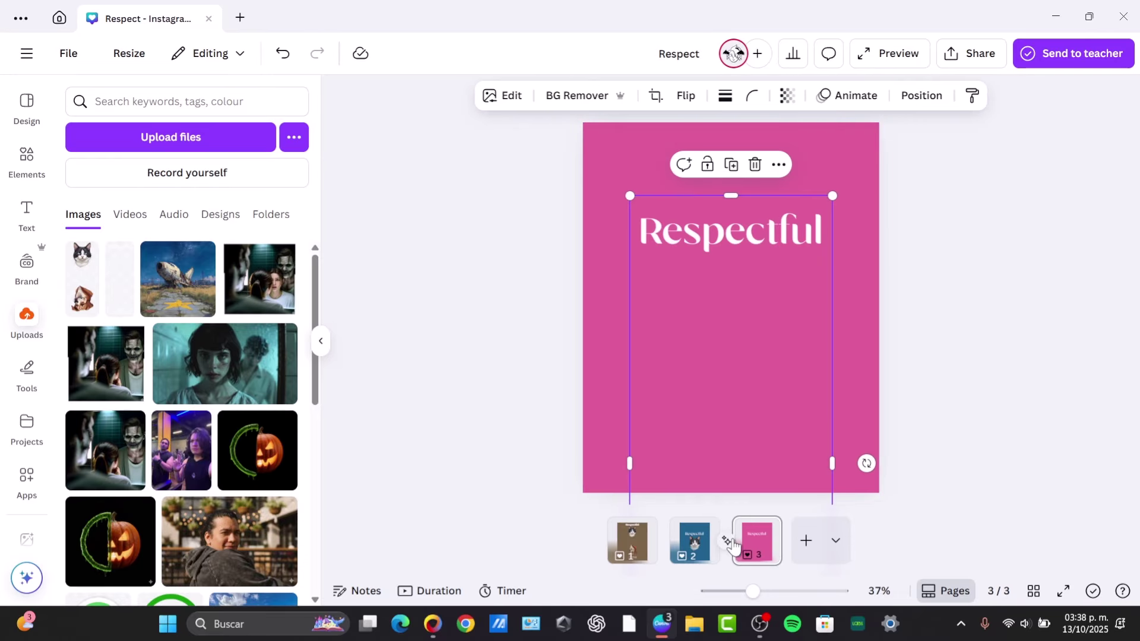
left_click(693, 541)
left_click(734, 332)
left_click(755, 546)
key("ctrl+v")
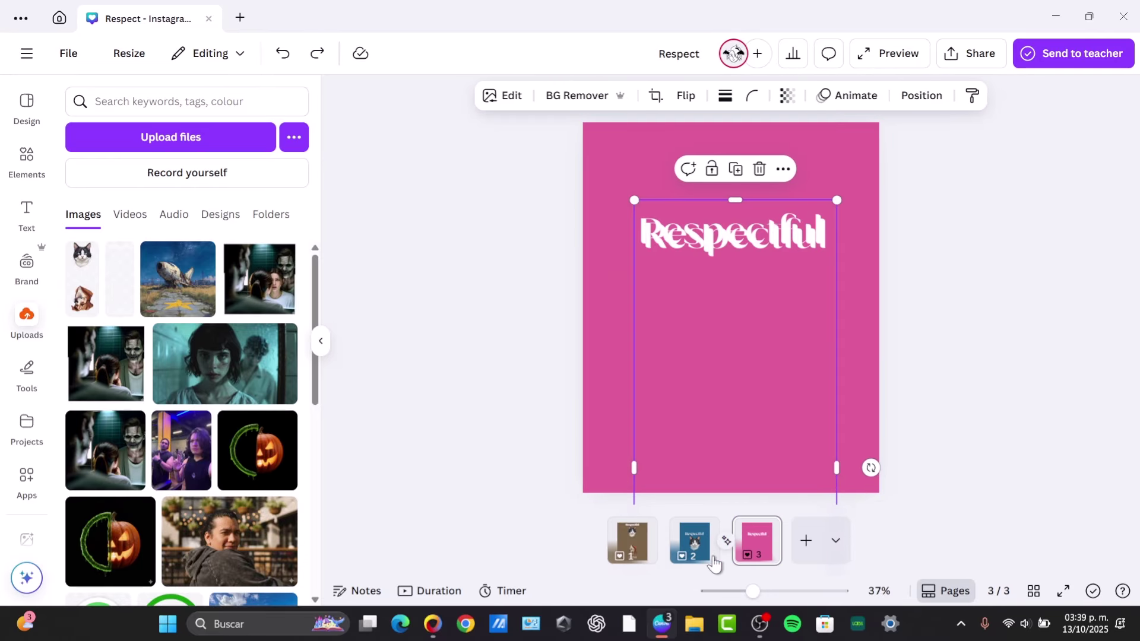
key("ctrl+z")
Step: Send the "Respectful" text image backward on page 2 and copy the cat image from there onto page 3
left_click(689, 554)
left_click(714, 296)
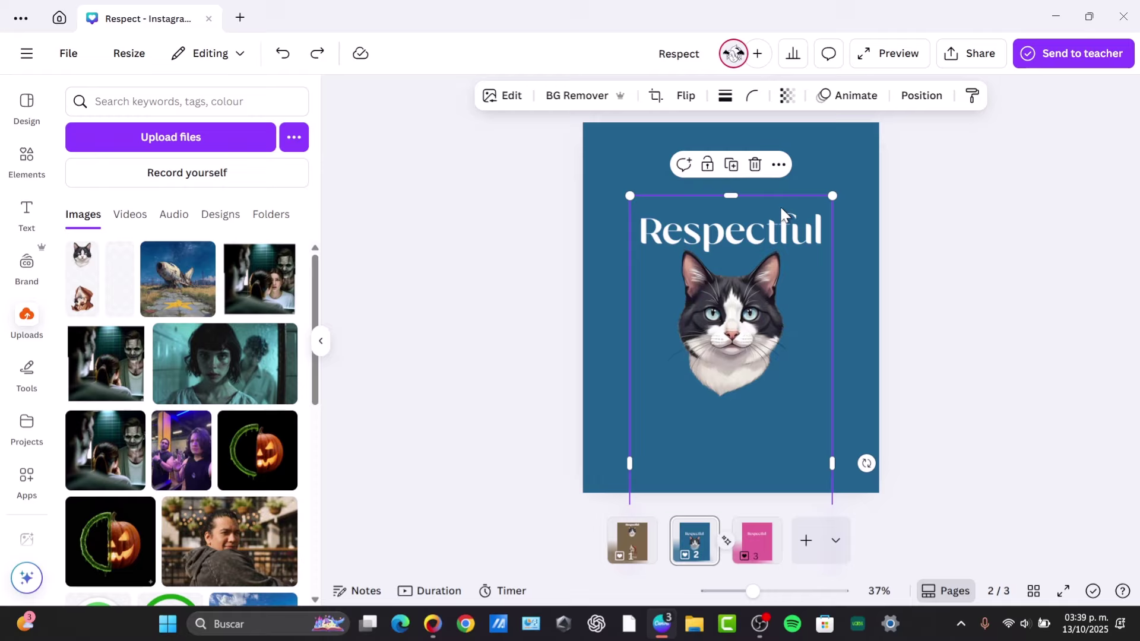
left_click(922, 95)
left_click(250, 173)
left_click(769, 343)
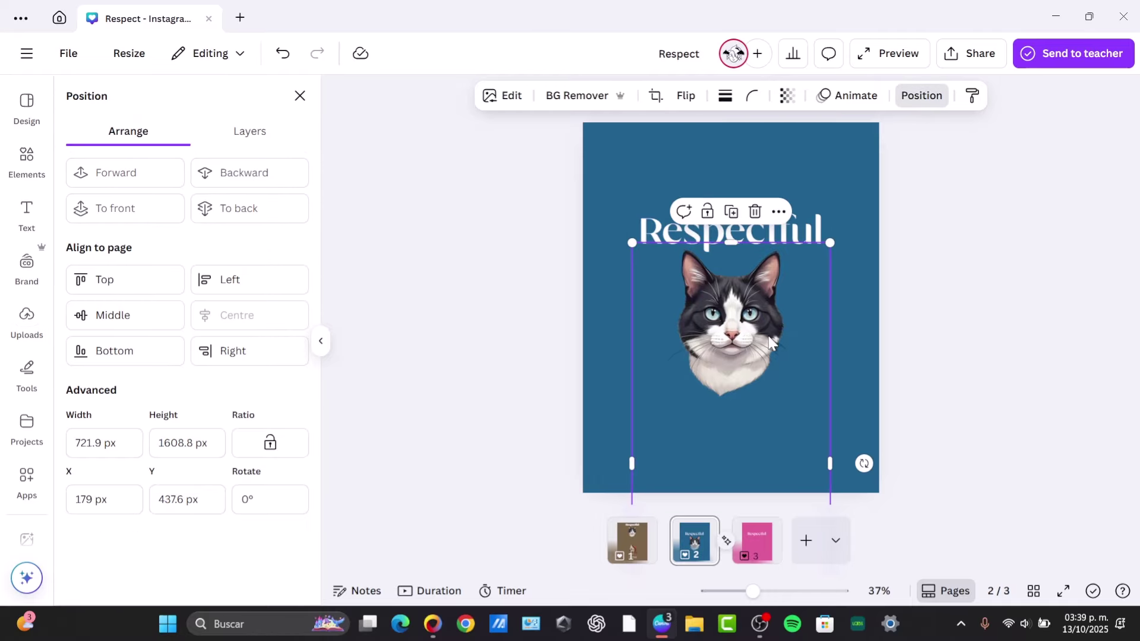
left_click(766, 564)
key("ctrl+v")
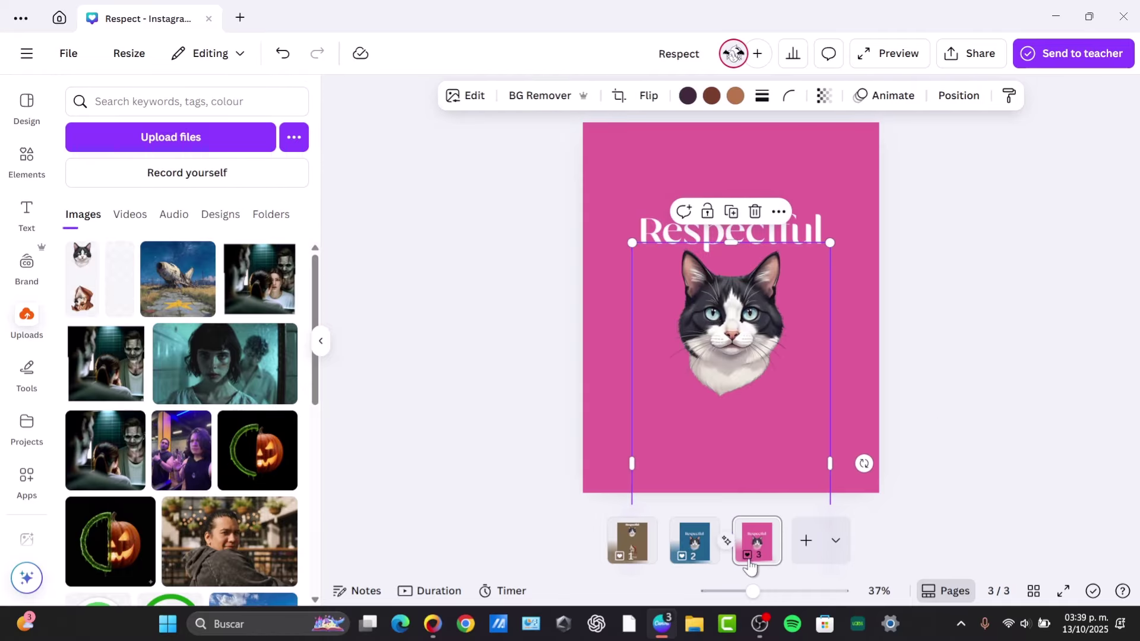
Step: Preview the animation full screen with the copied images on page 3
left_click(1063, 591)
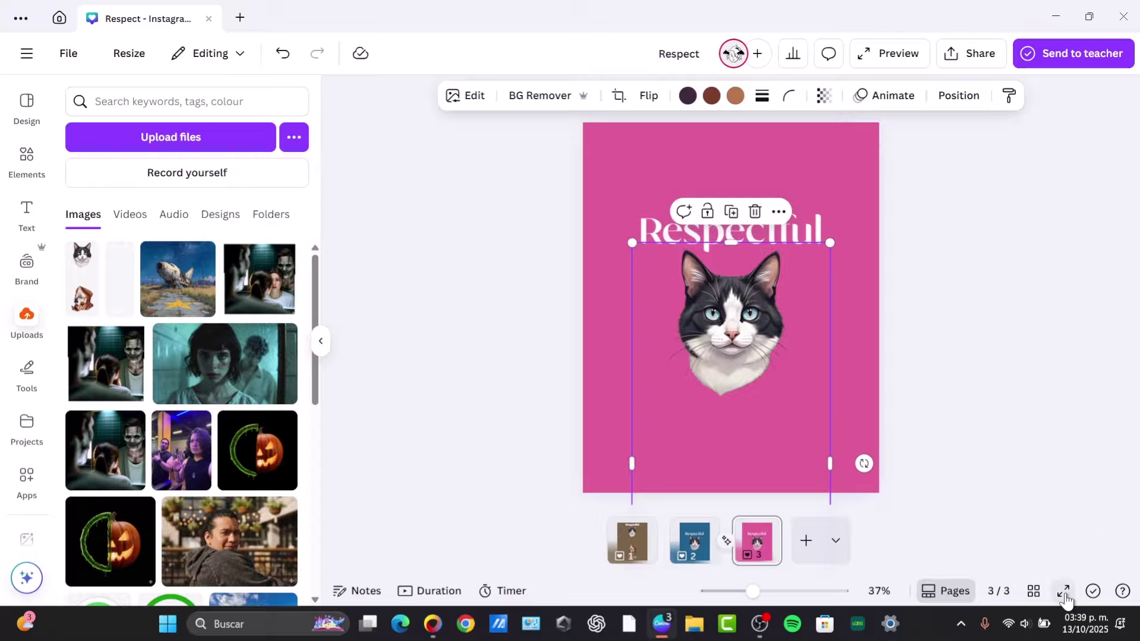
left_click_drag(356, 623, 896, 611)
left_click(1115, 622)
key("Escape")
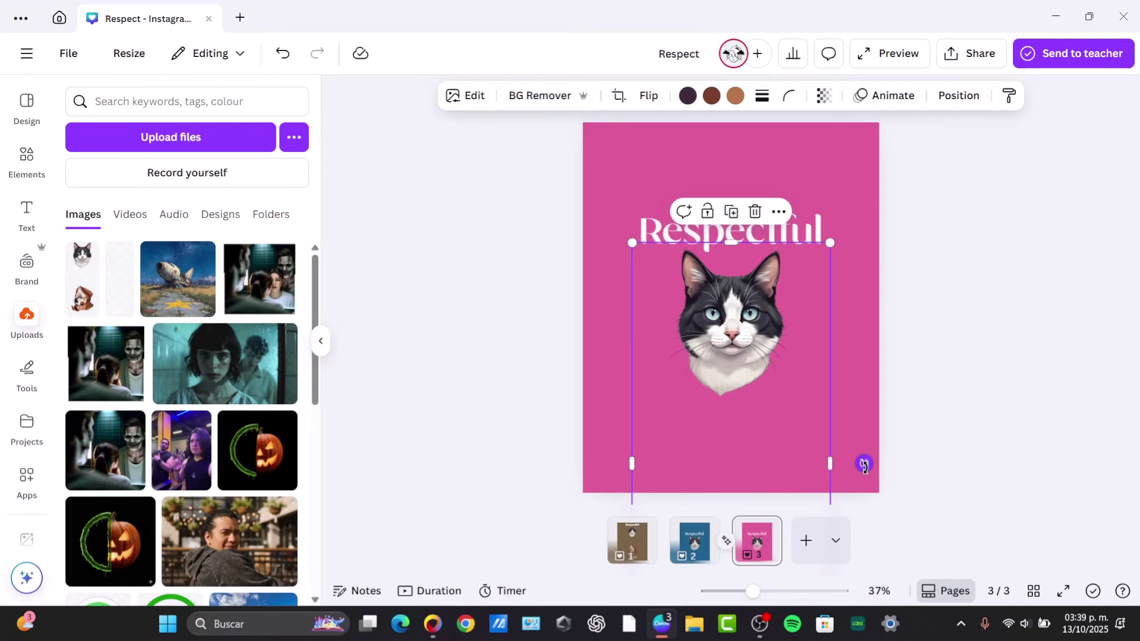
Step: Rotate the cat-and-dog image on page 3 by 180° so the dog is upright, and preview the animation
left_click_drag(864, 463, 567, 468)
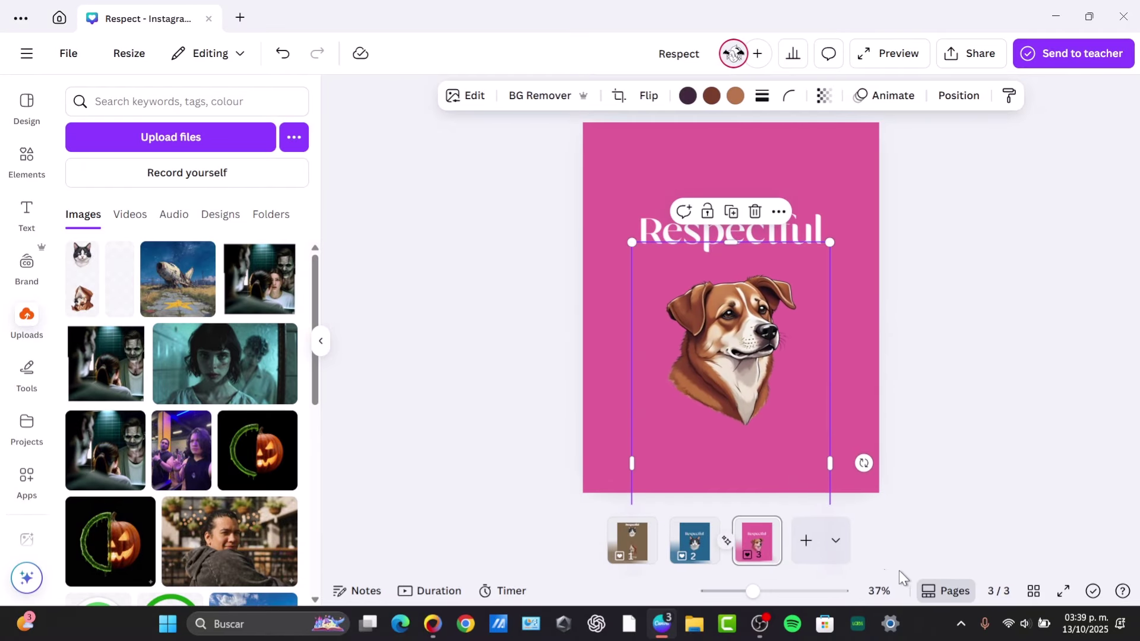
left_click(1063, 592)
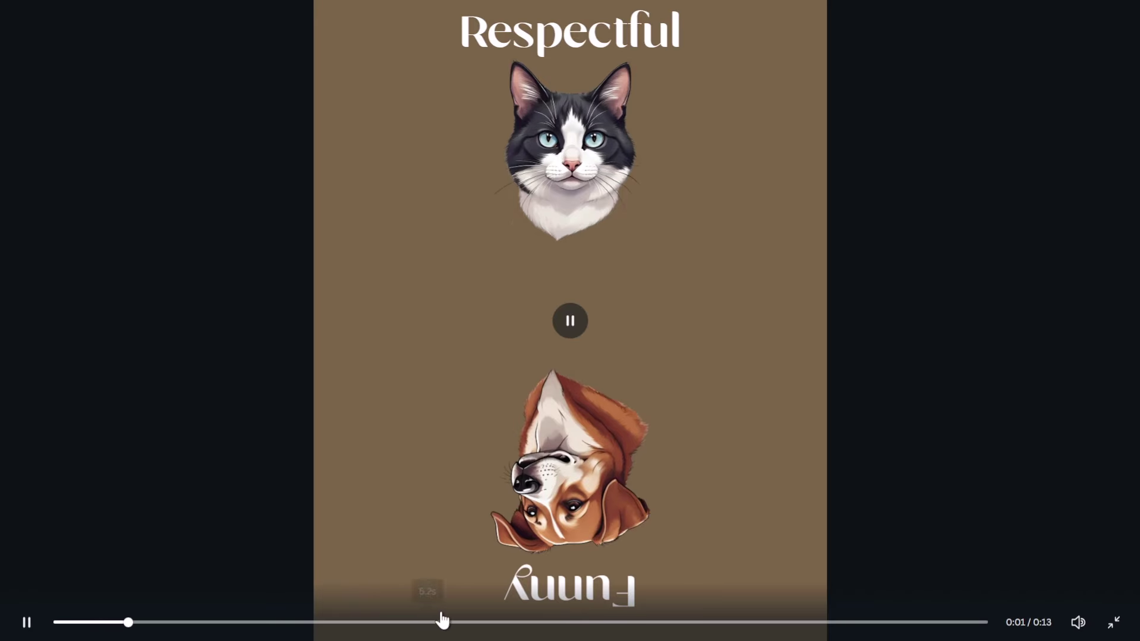
left_click_drag(442, 620, 769, 622)
left_click(1114, 622)
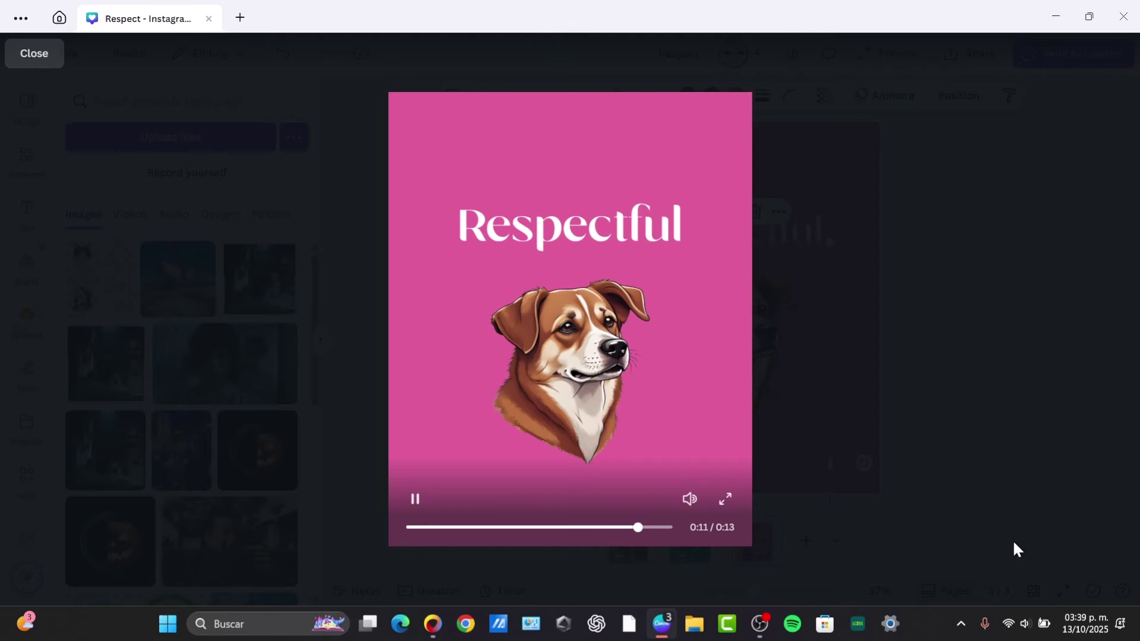
left_click(1014, 544)
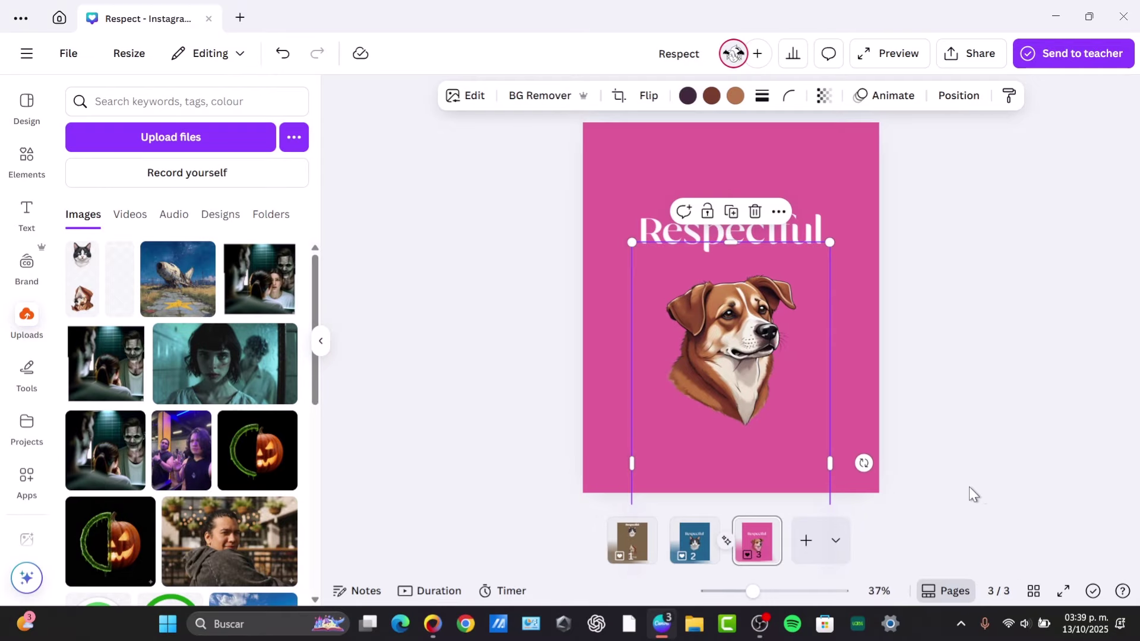
Step: Rotate the text image on page 3 by 180° so "Funny" reads upright above the dog
left_click(787, 225)
left_click_drag(867, 463, 590, 460)
left_click(982, 330)
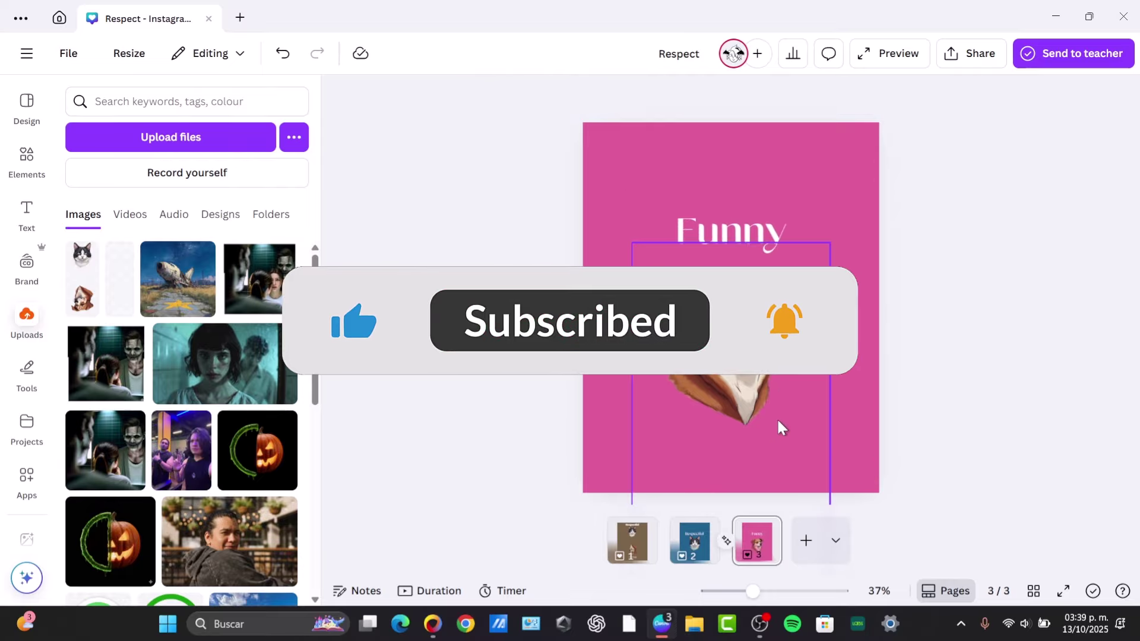
Step: Group the text image with the cat-and-dog image on both page 3 and page 2, and preview the finished animation
left_click(725, 226)
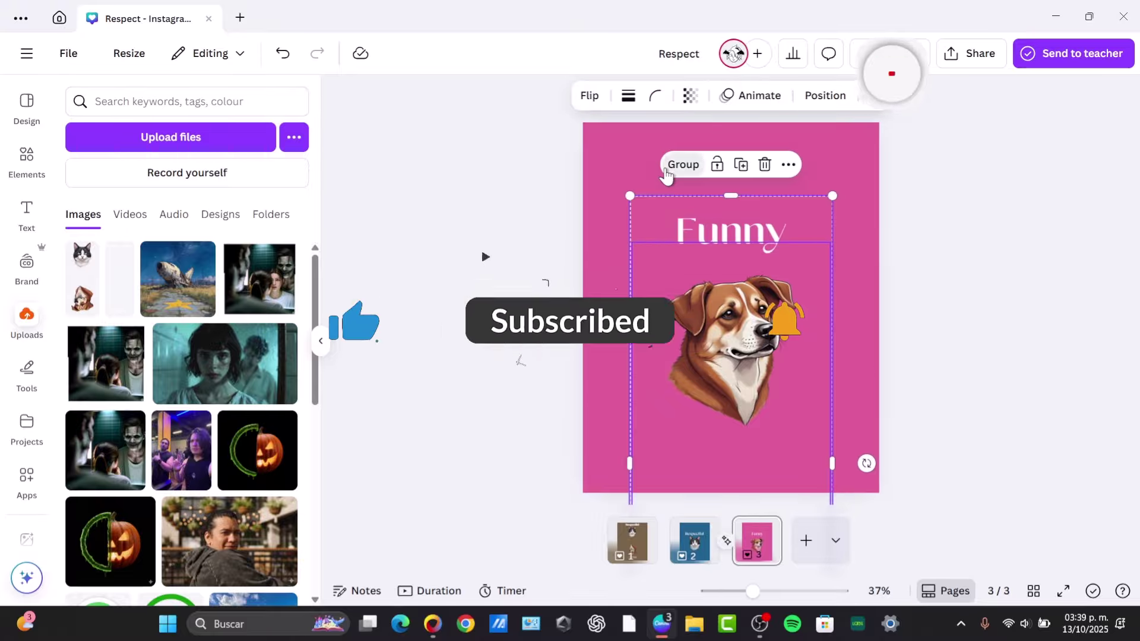
left_click(672, 169)
left_click(696, 541)
left_click_drag(994, 322, 705, 189)
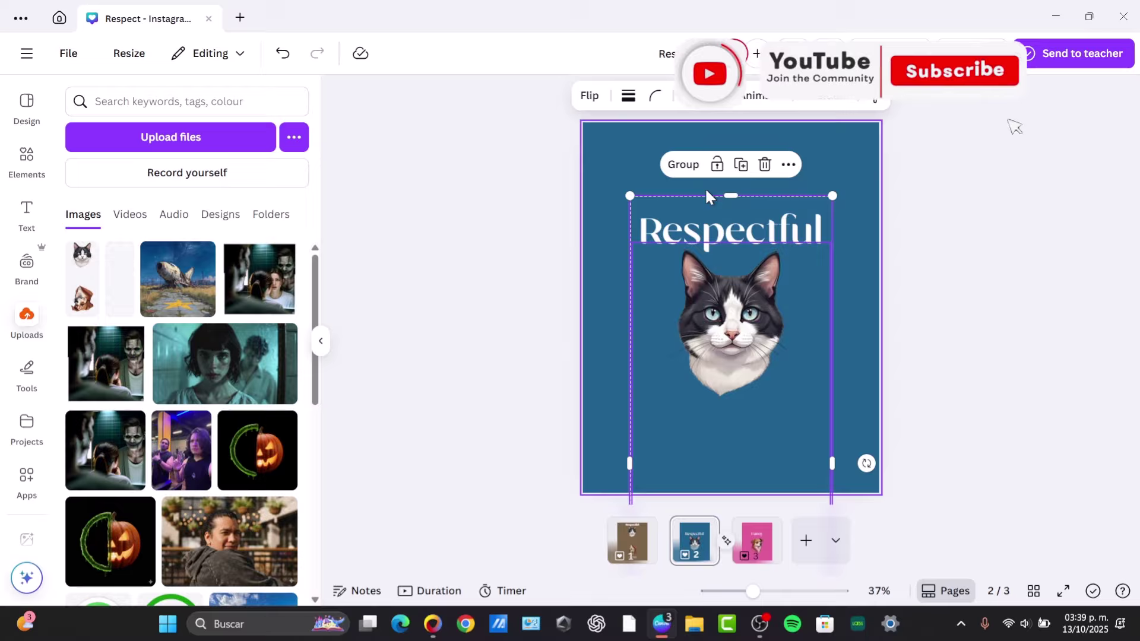
left_click(683, 164)
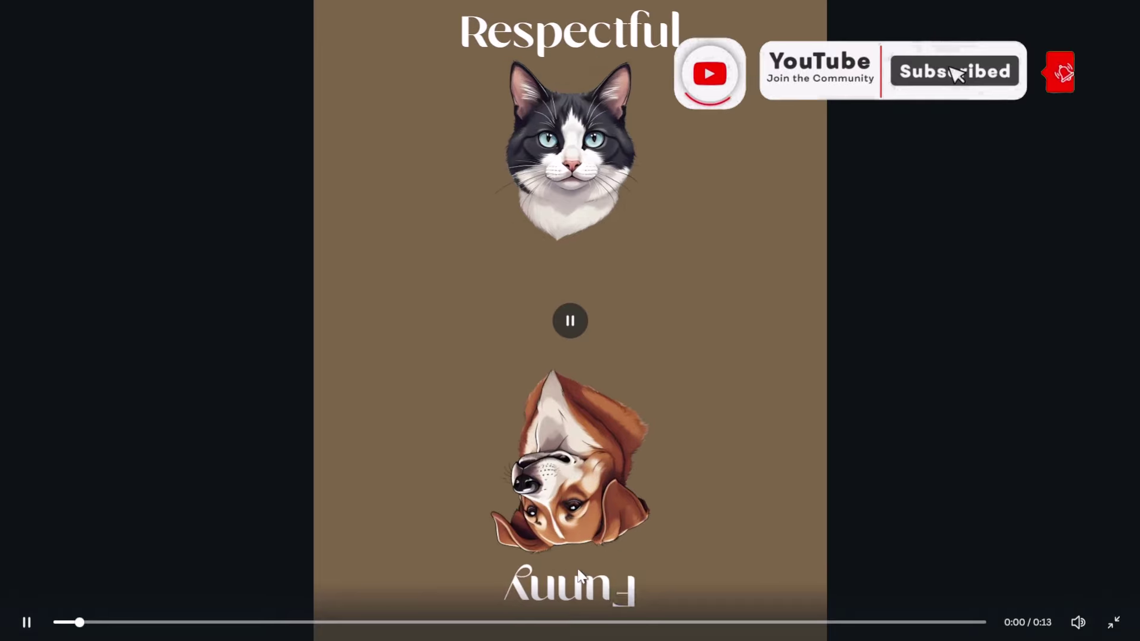
left_click_drag(591, 622, 911, 604)
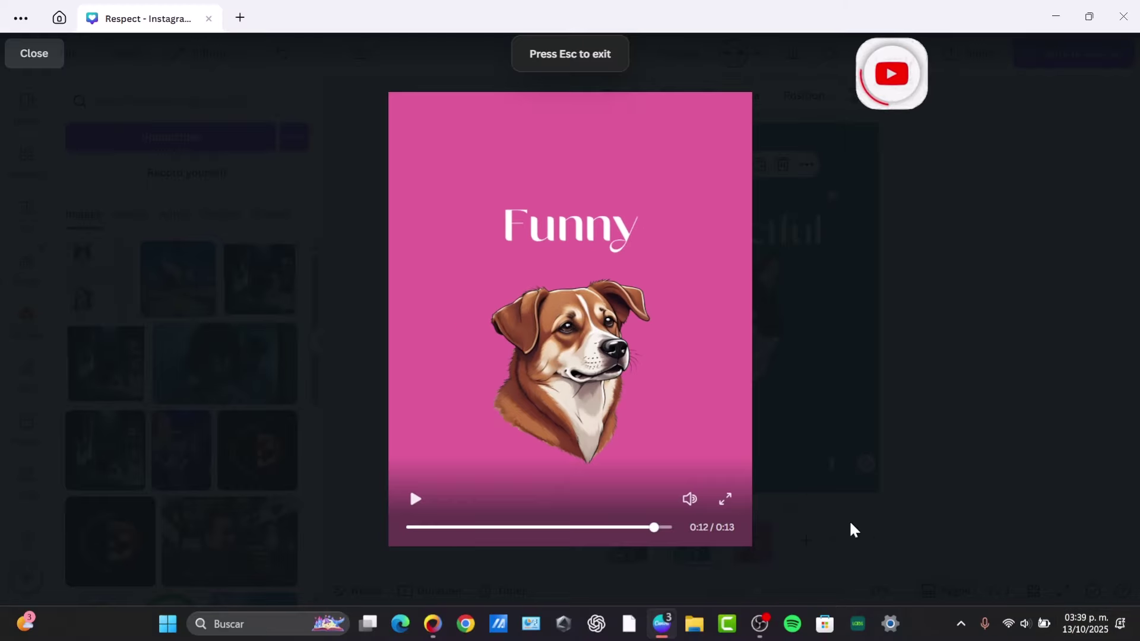
key("Escape")
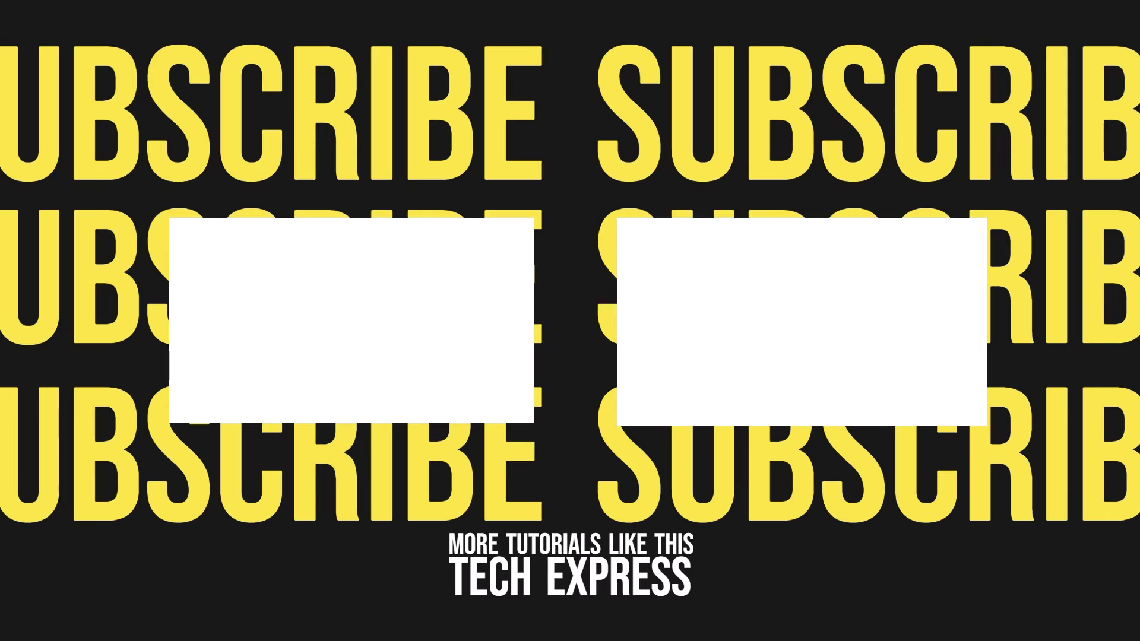